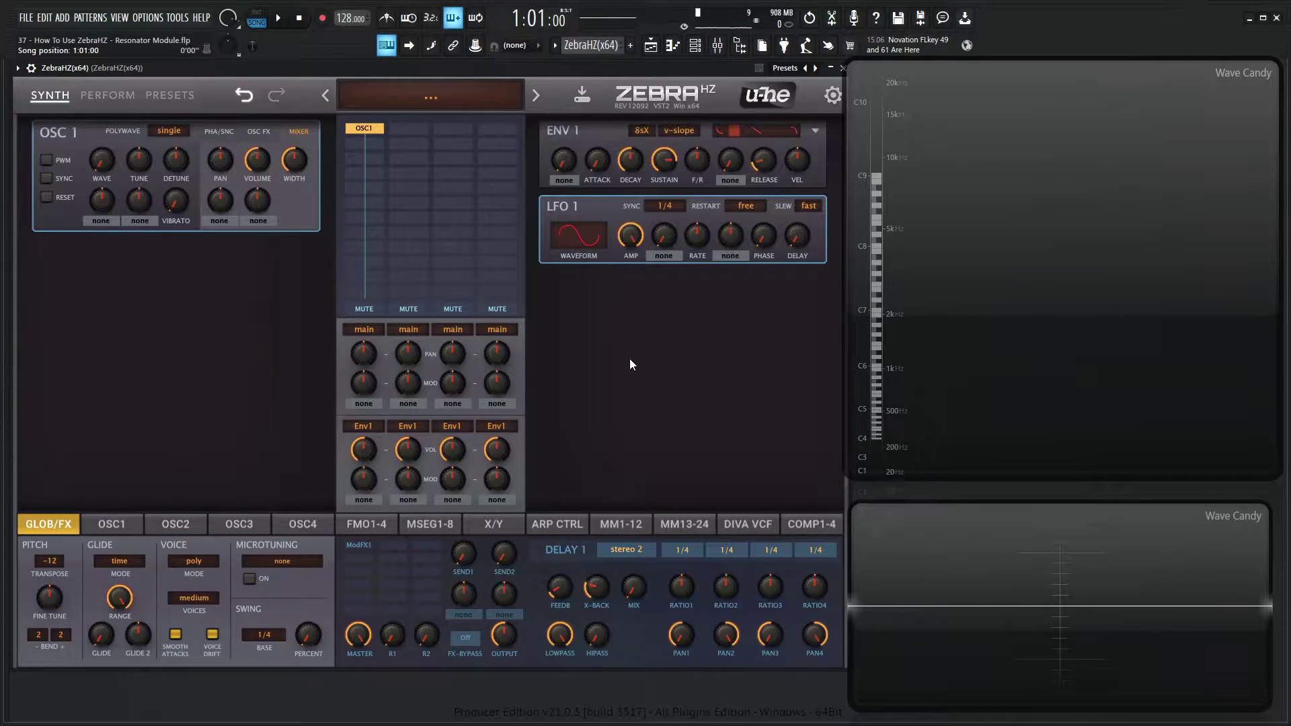
Replace the delay in the first FX slot with the Res1 resonator module
left_click(434, 92)
left_click(461, 102)
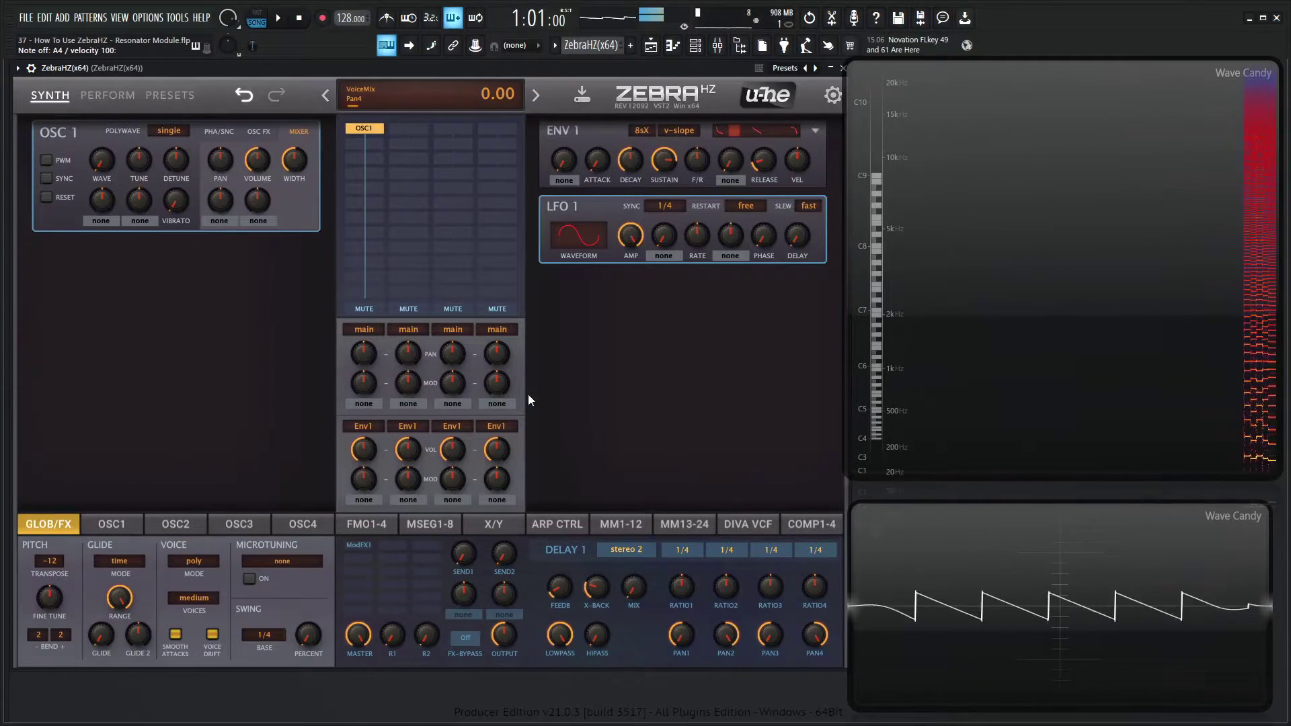
left_click(355, 557)
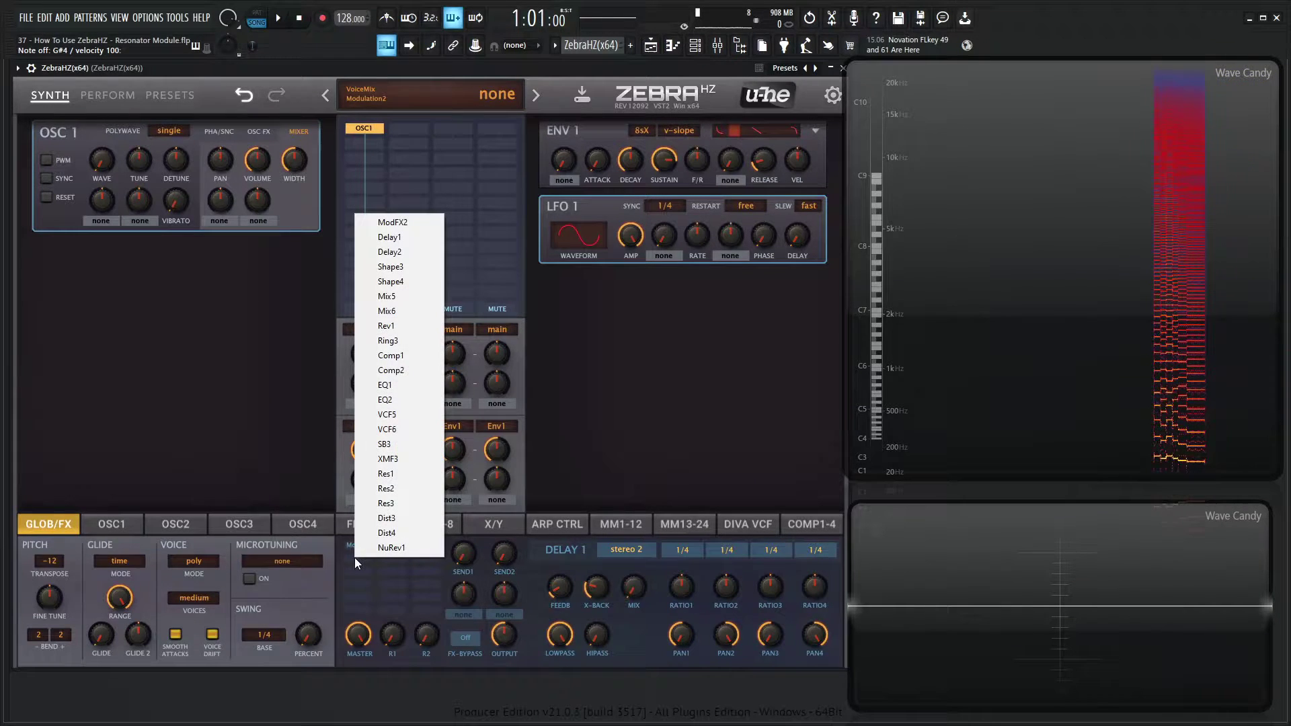
left_click(395, 475)
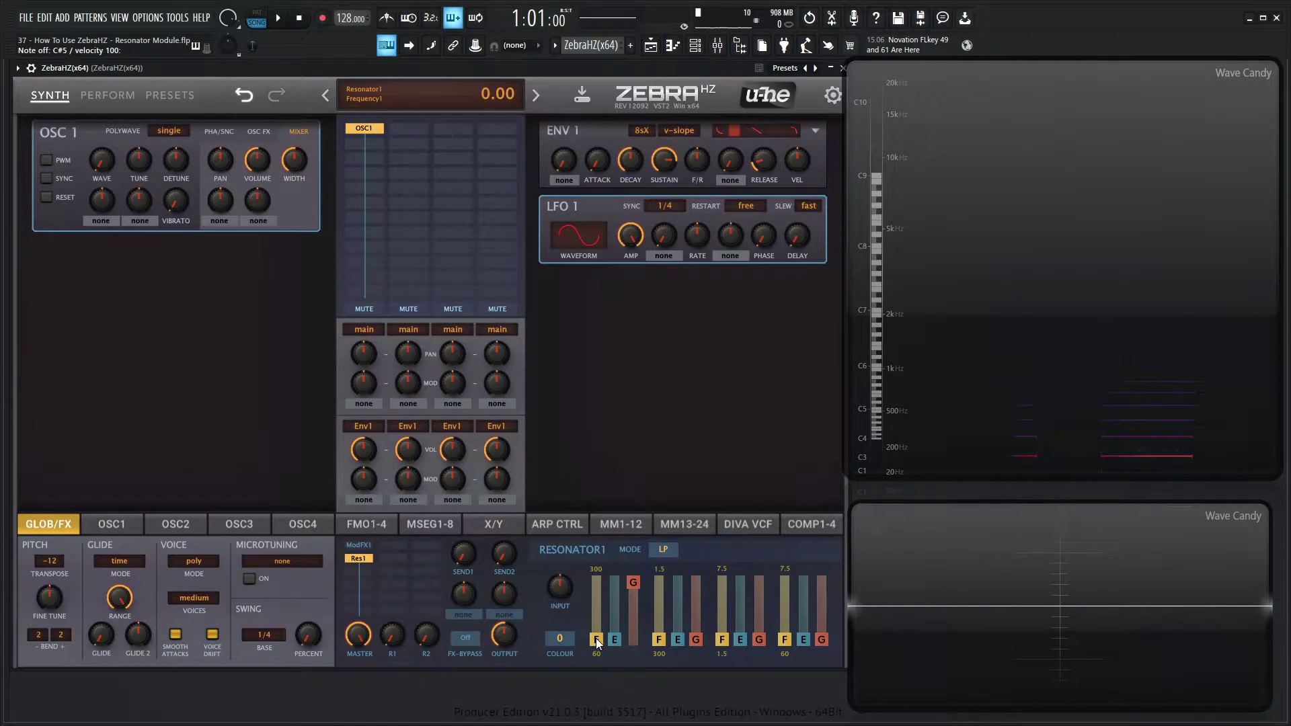
Push Resonator1's band 1 frequency up and emphasis down, then raise band 2's frequency to about 81
left_click_drag(596, 638, 596, 602)
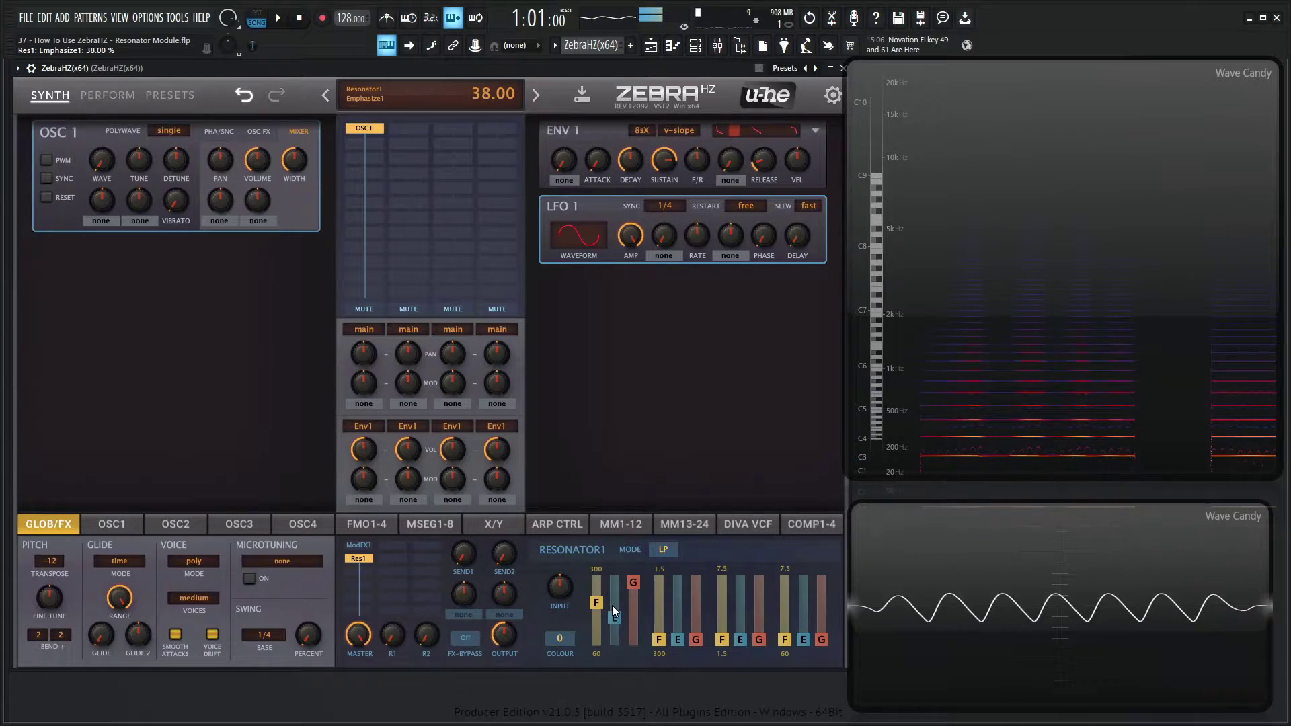
left_click_drag(613, 603, 613, 611)
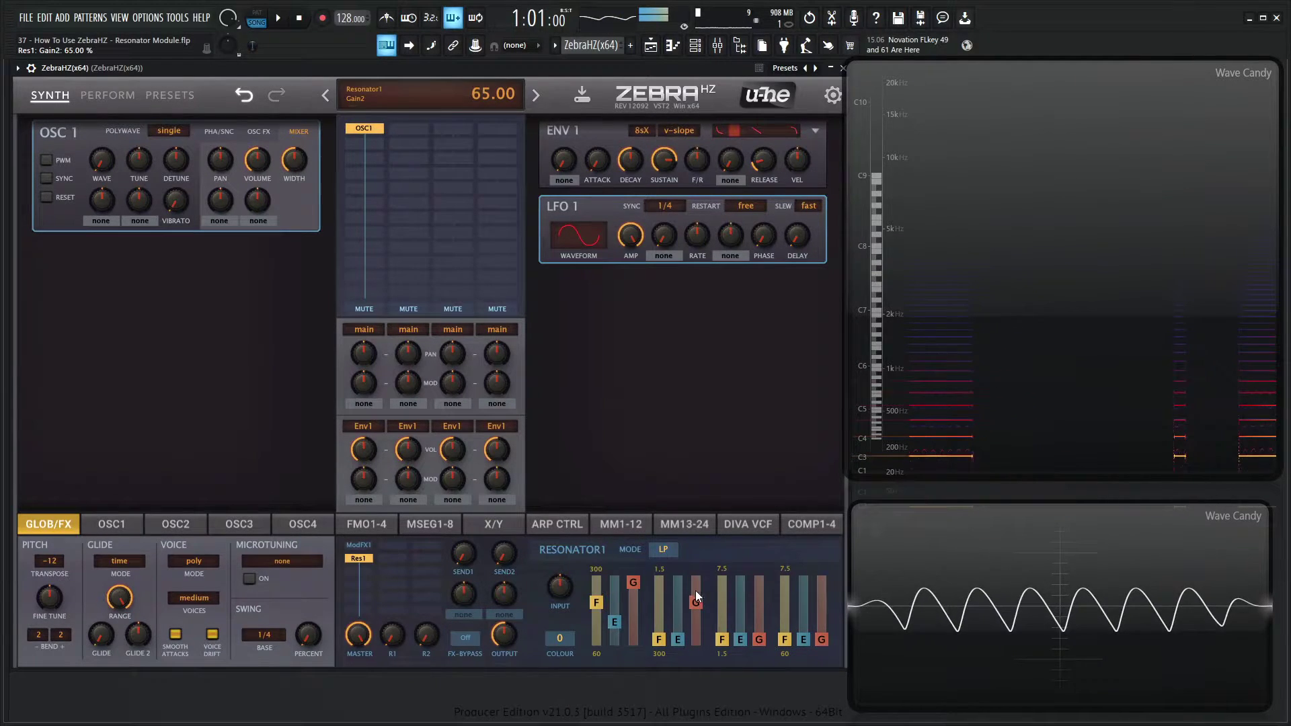
left_click_drag(659, 640, 667, 577)
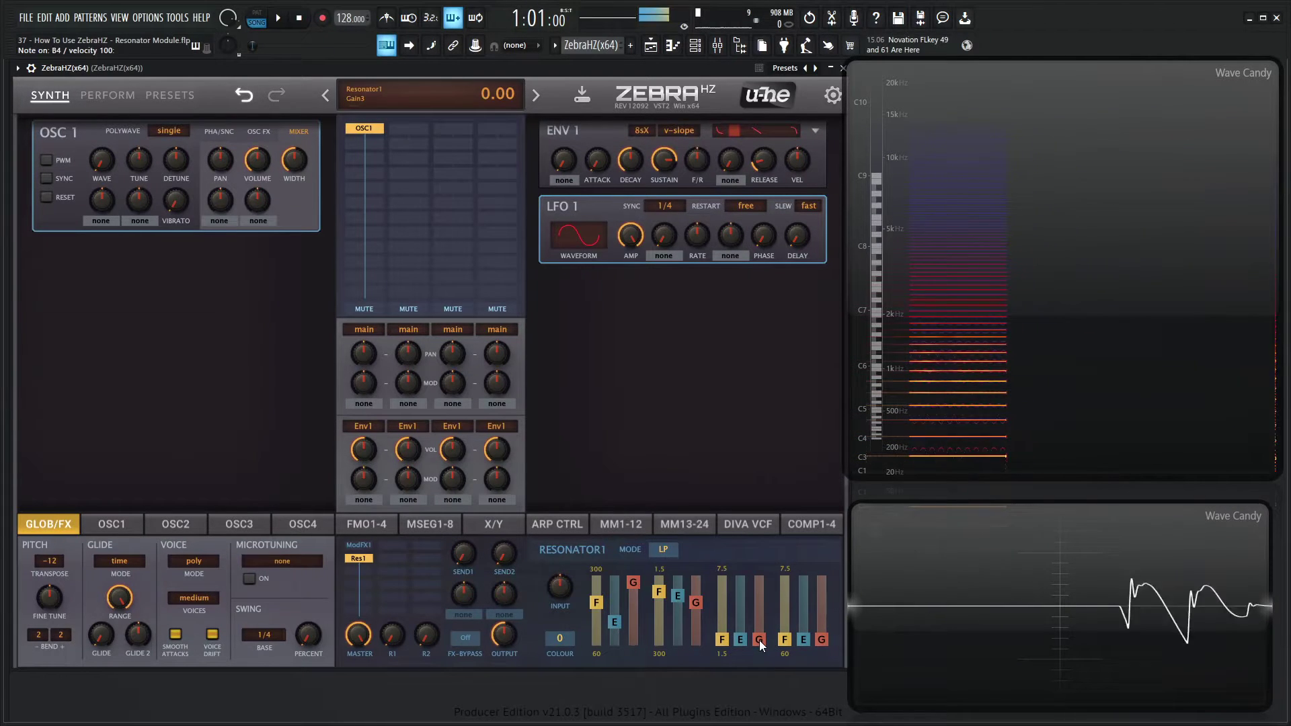
Raise the gain and frequency sliders of resonator bands 3 and 4, bringing band 4's frequency to 56
left_click_drag(760, 640, 760, 590)
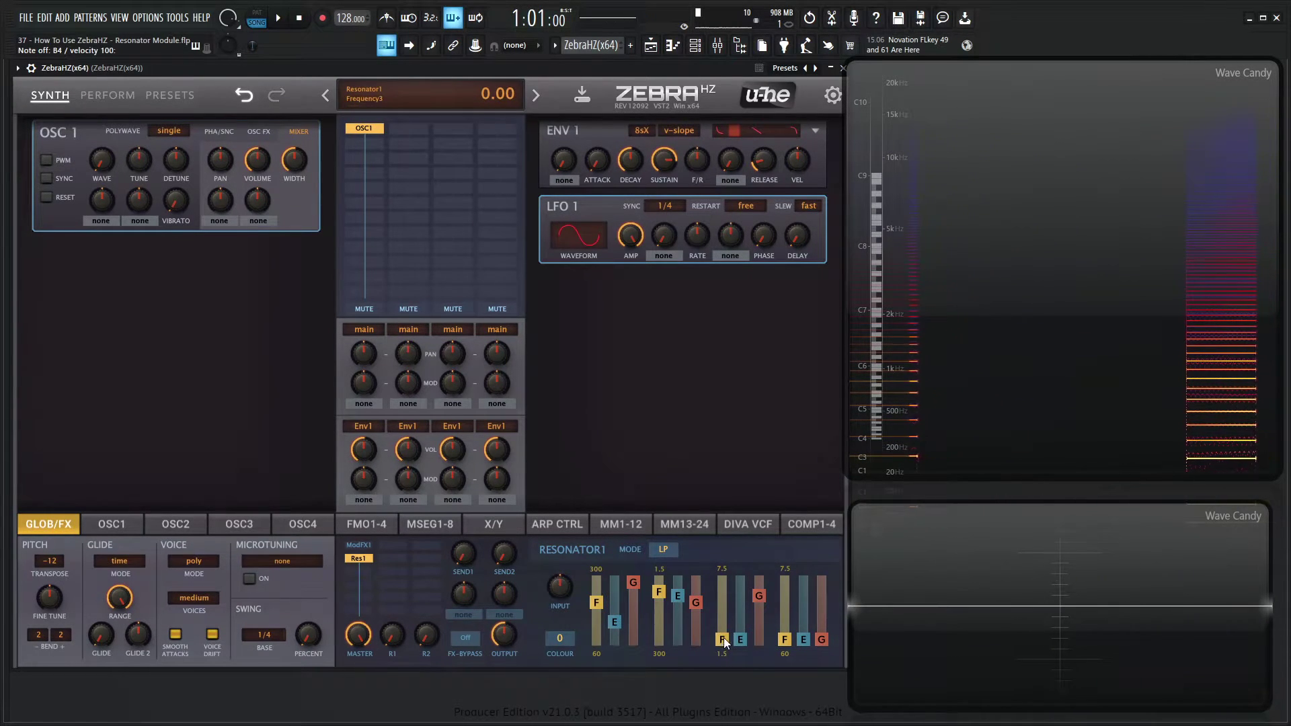
left_click_drag(722, 637, 741, 590)
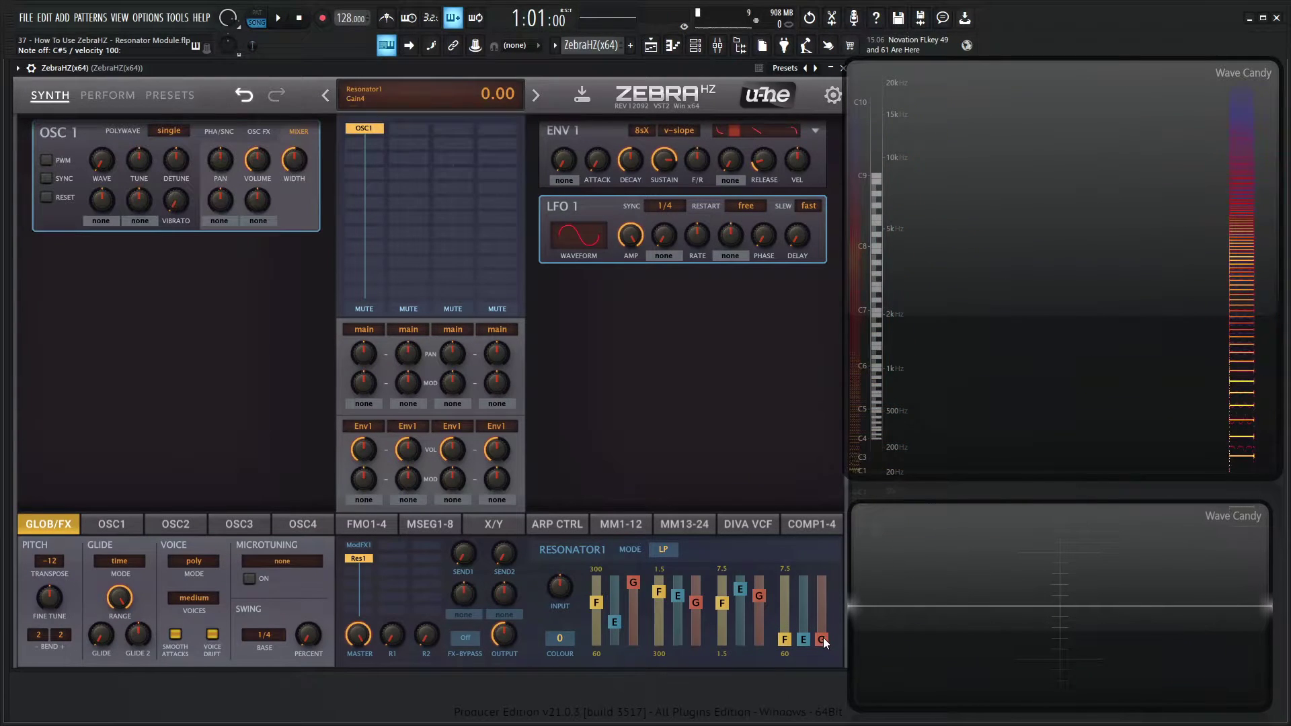
left_click_drag(821, 635, 821, 585)
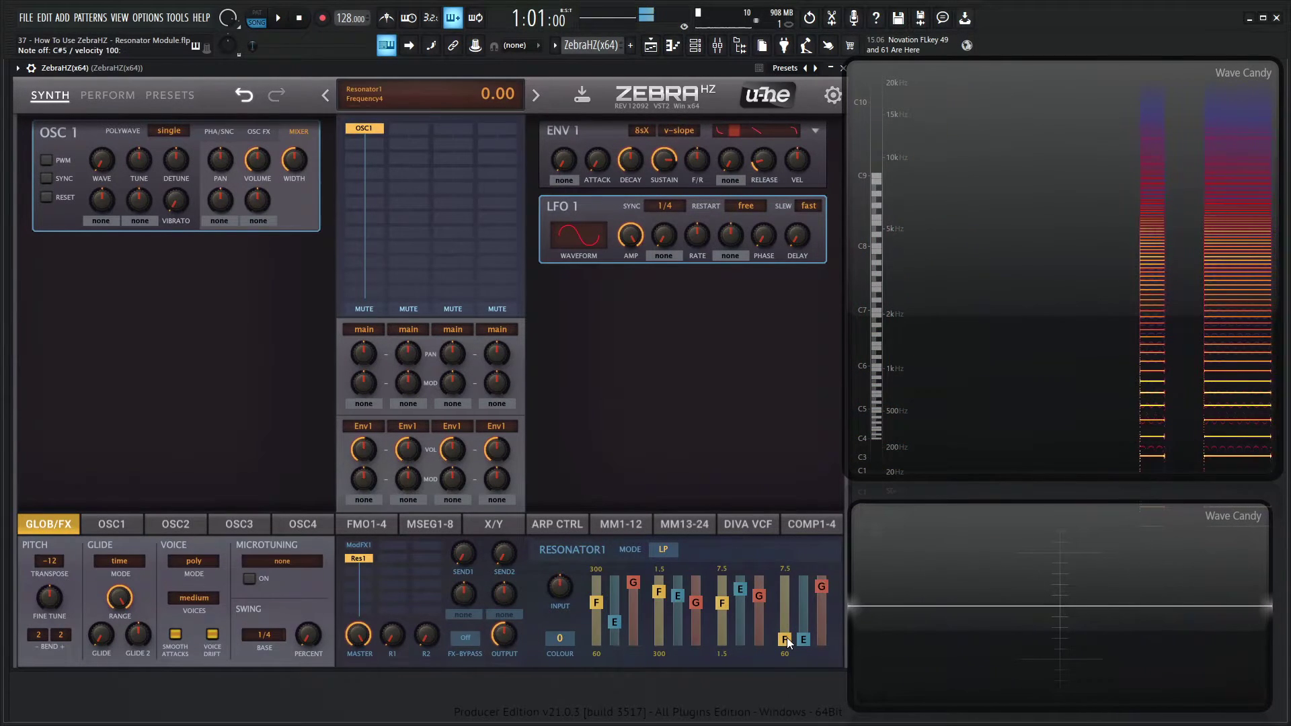
left_click_drag(787, 637, 801, 586)
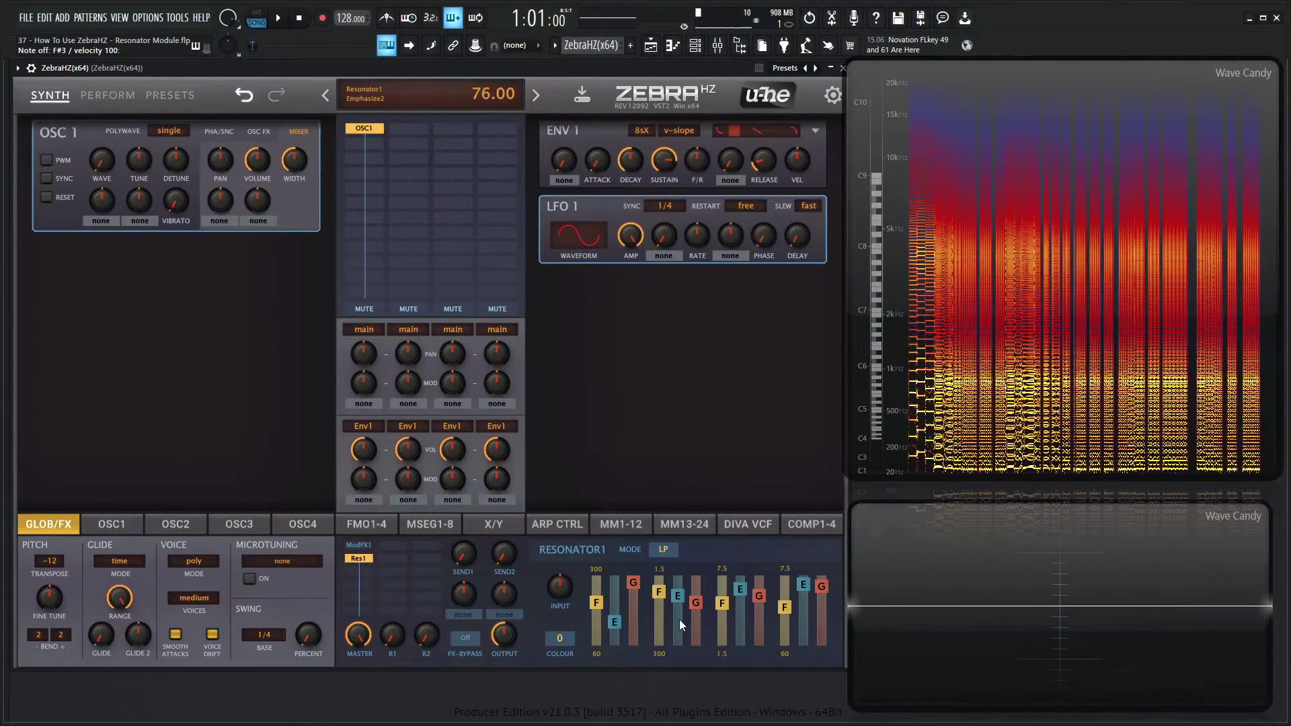
Set the resonator Colour to 2 and turn its INPUT level down toward -4.40 dB
left_click(570, 640)
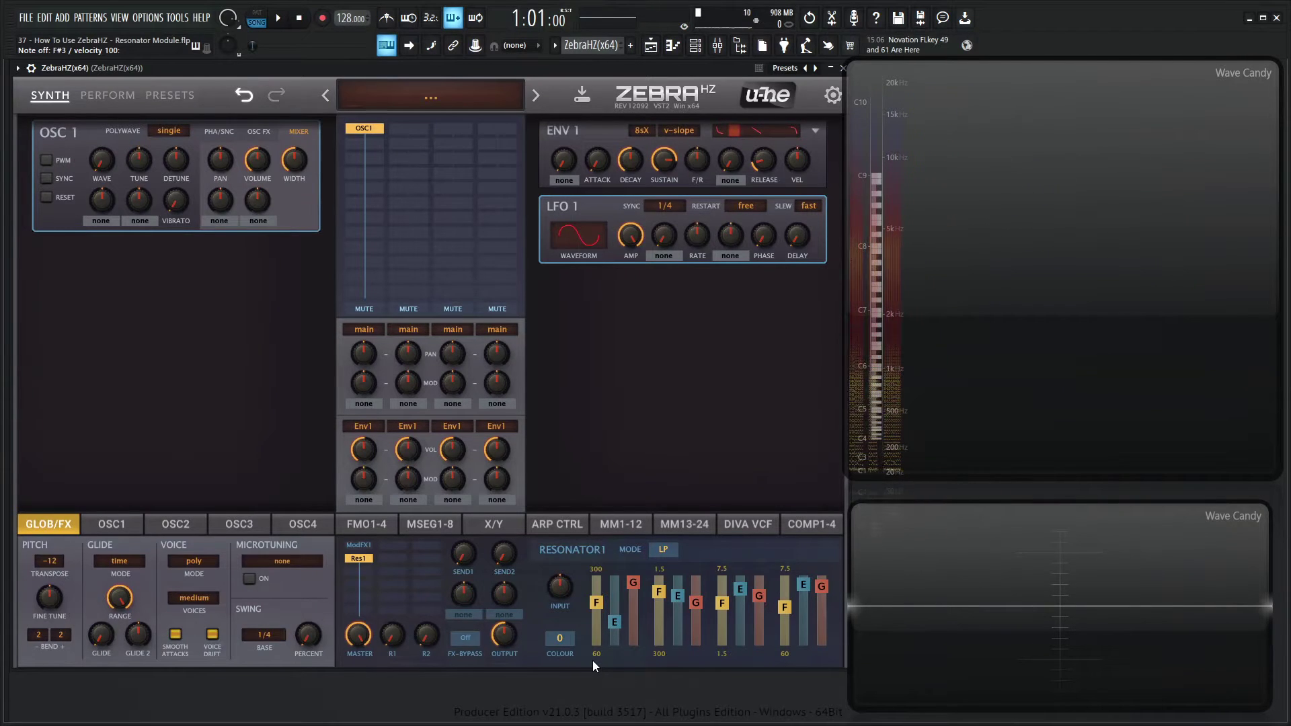
left_click(566, 637)
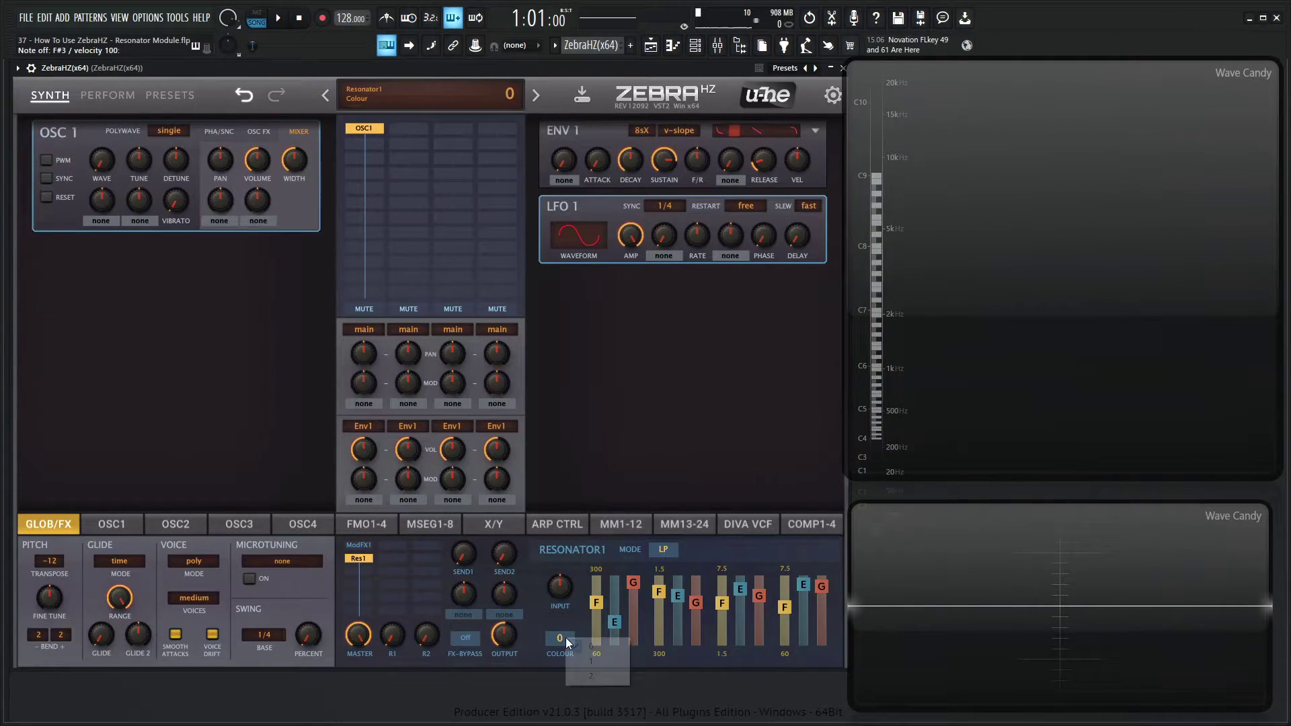
left_click(612, 676)
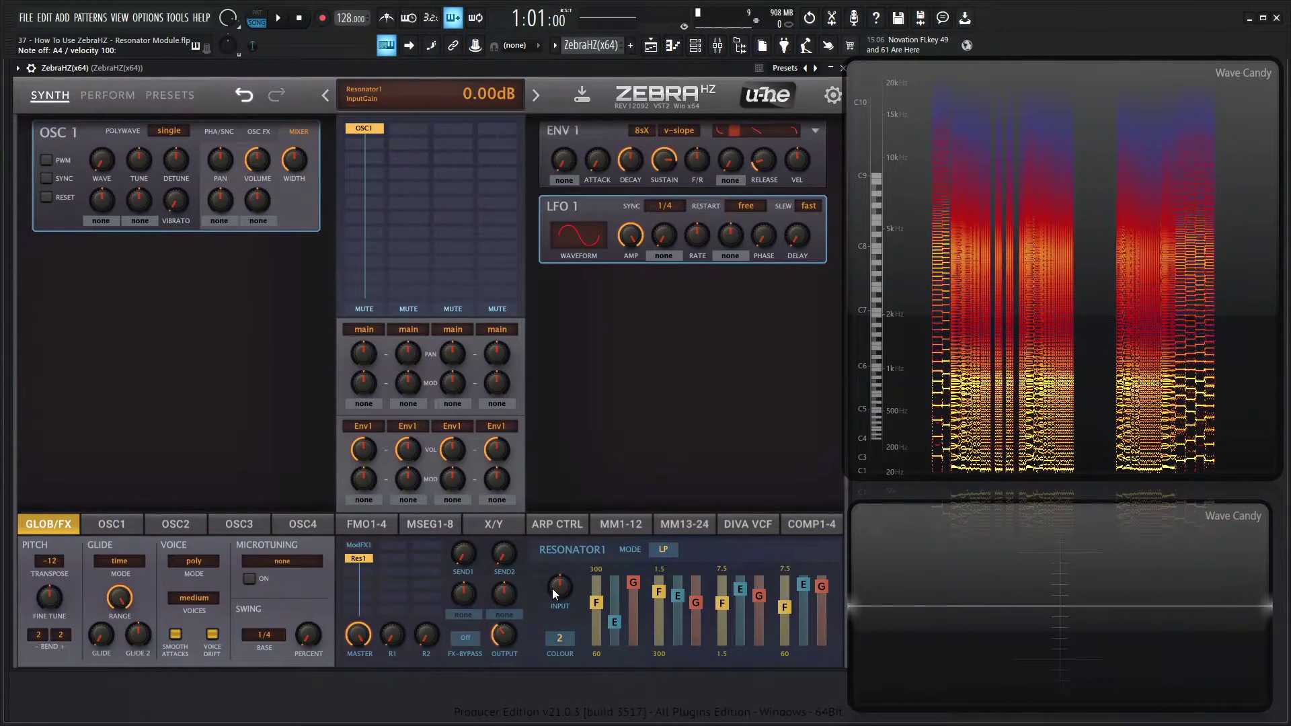
mouse_move(560, 592)
left_mouse_down()
mouse_move(564, 608)
mouse_move(560, 584)
left_mouse_up()
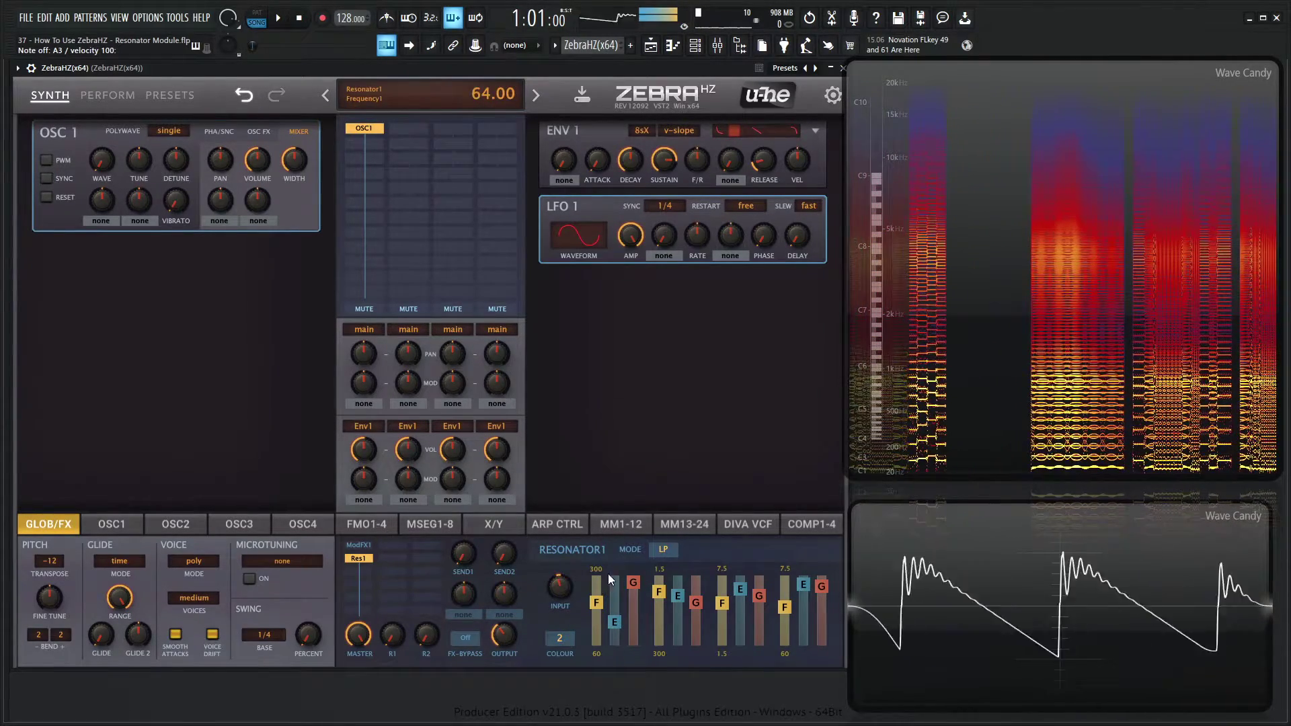
left_click(664, 550)
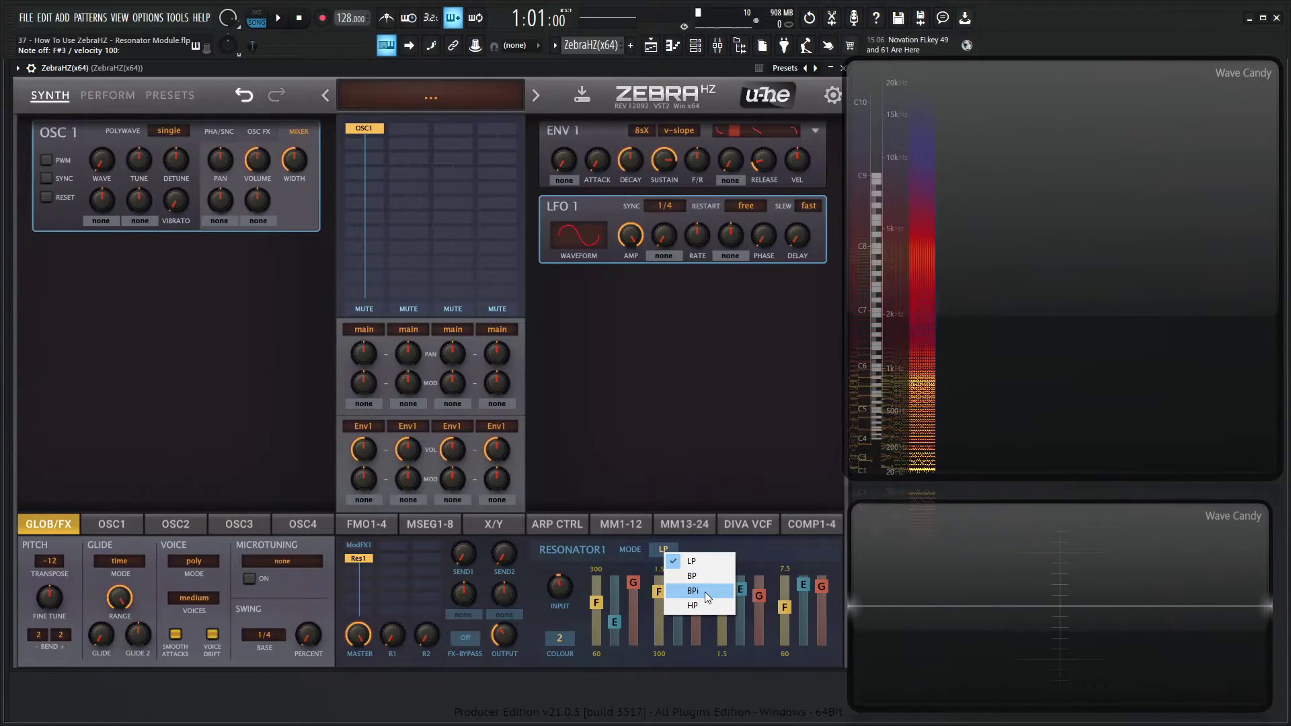
left_click(658, 656)
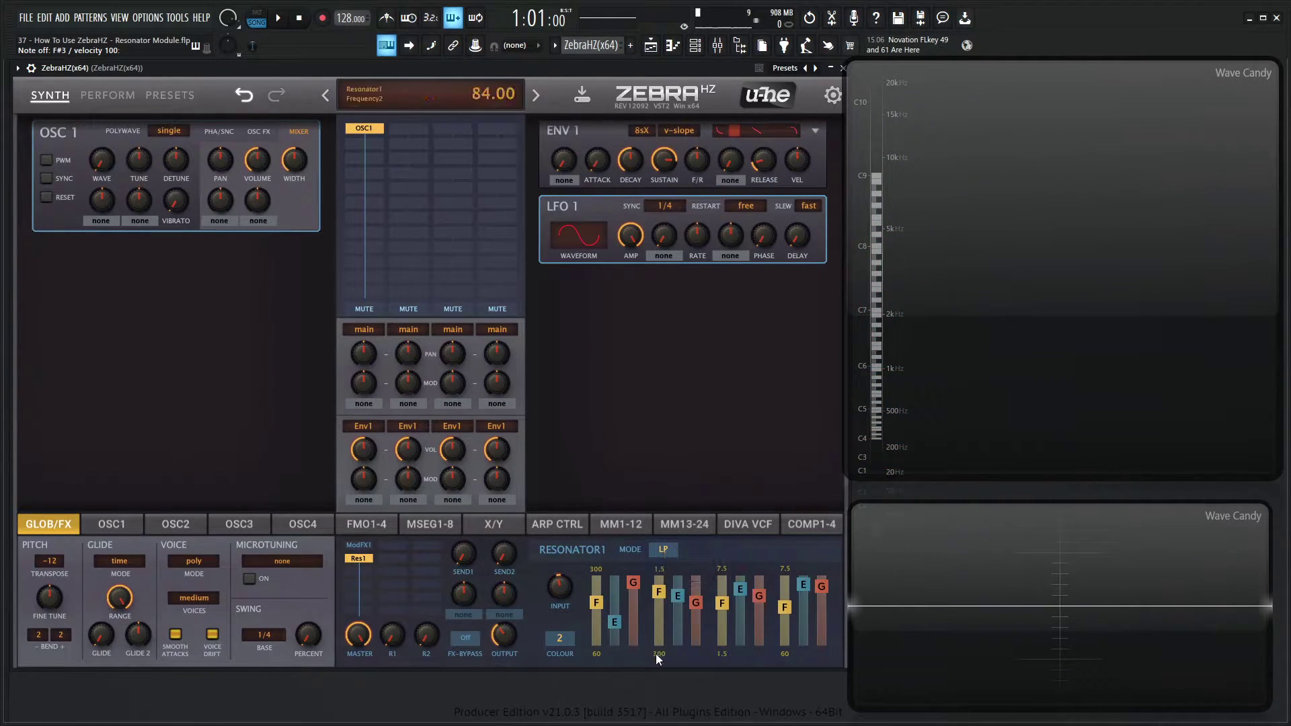
left_click(663, 551)
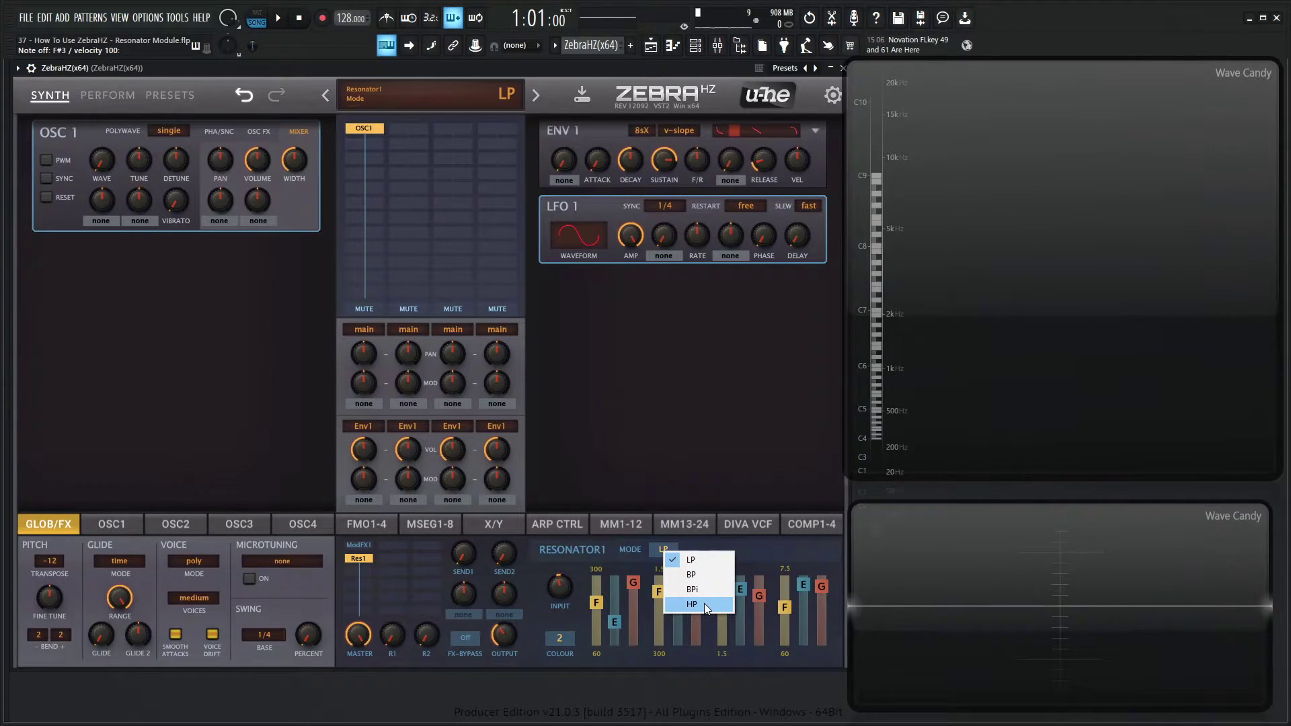
left_click(734, 663)
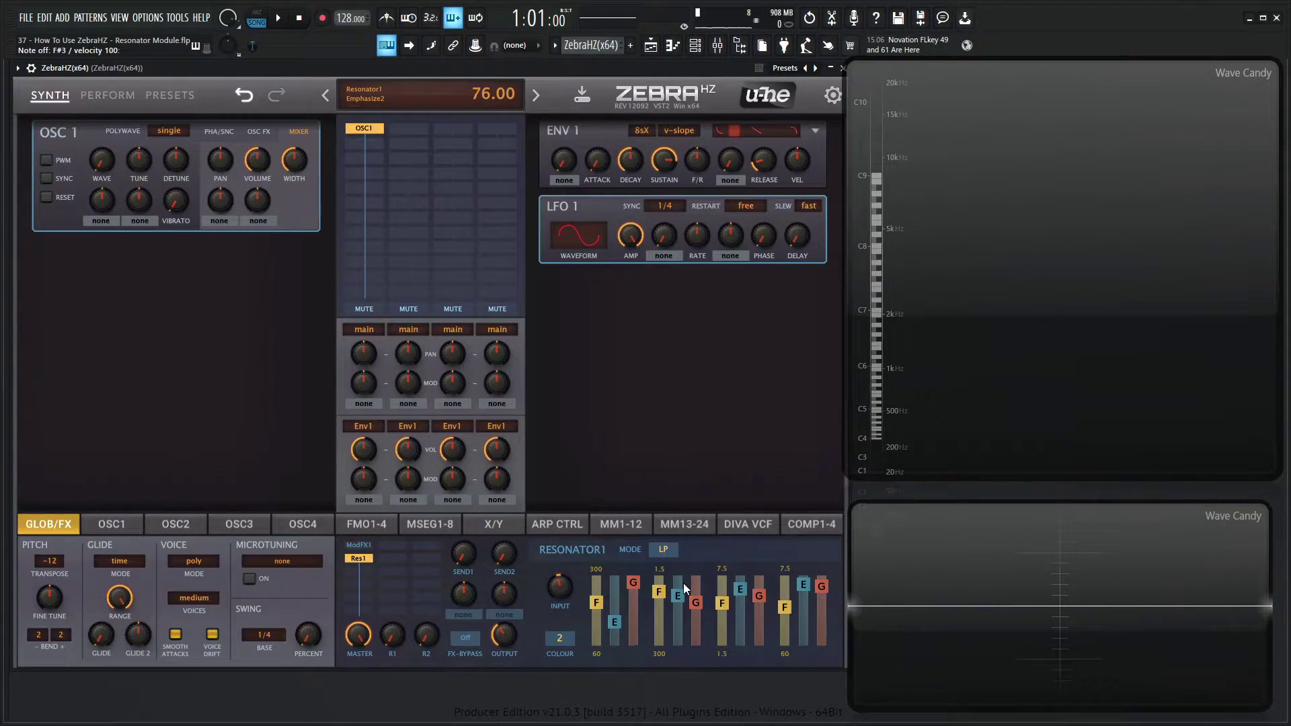
Retune resonator band 4's frequency down to about 54
mouse_move(788, 612)
left_mouse_down()
mouse_move(790, 628)
mouse_move(798, 588)
left_mouse_up()
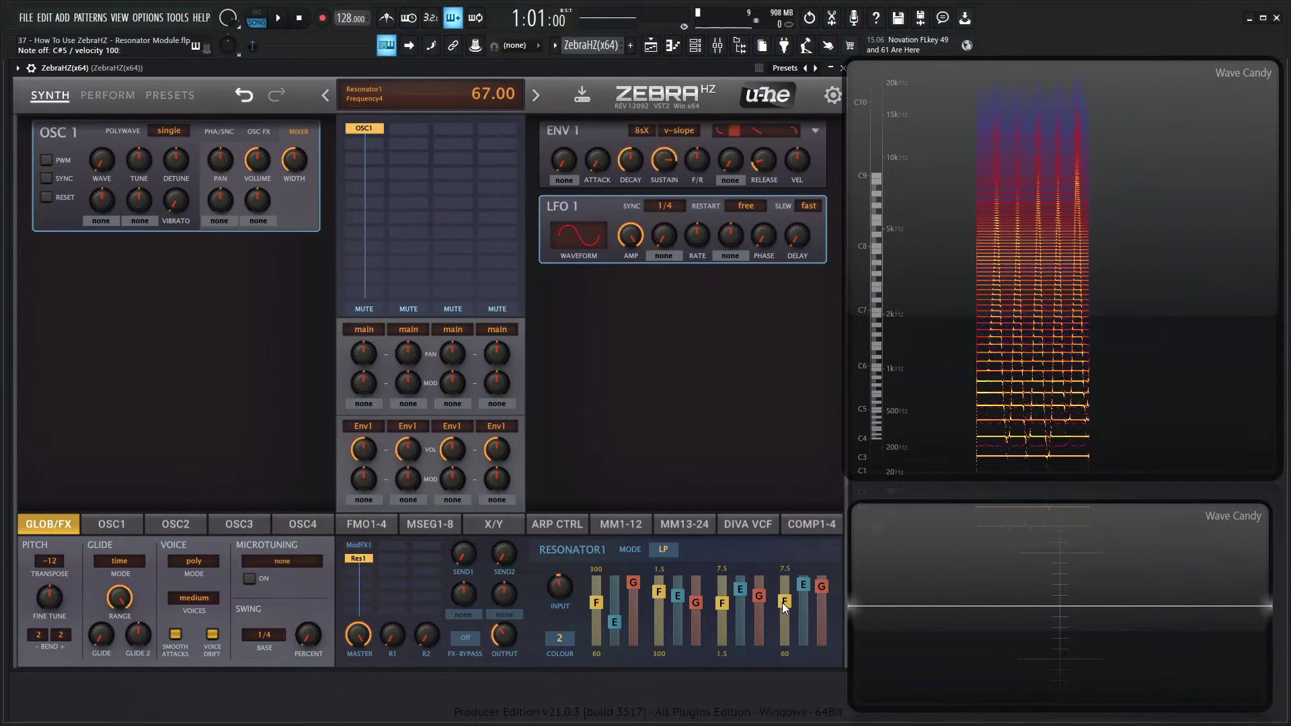
mouse_move(784, 605)
left_mouse_down()
mouse_move(788, 626)
mouse_move(792, 601)
mouse_move(784, 608)
mouse_move(815, 595)
mouse_move(786, 609)
left_mouse_up()
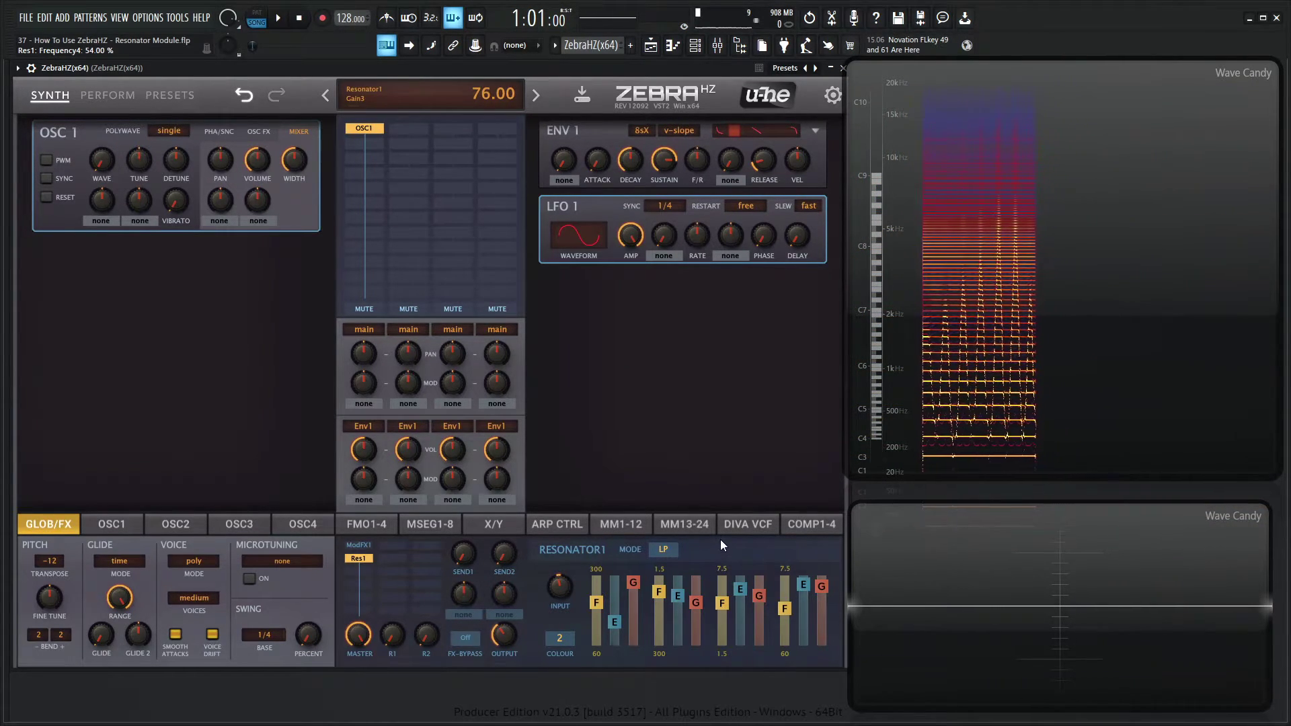
Route Lfo1 to Resonator1 Frequency4 in modulation slot 1 with a depth of 44
left_click(619, 527)
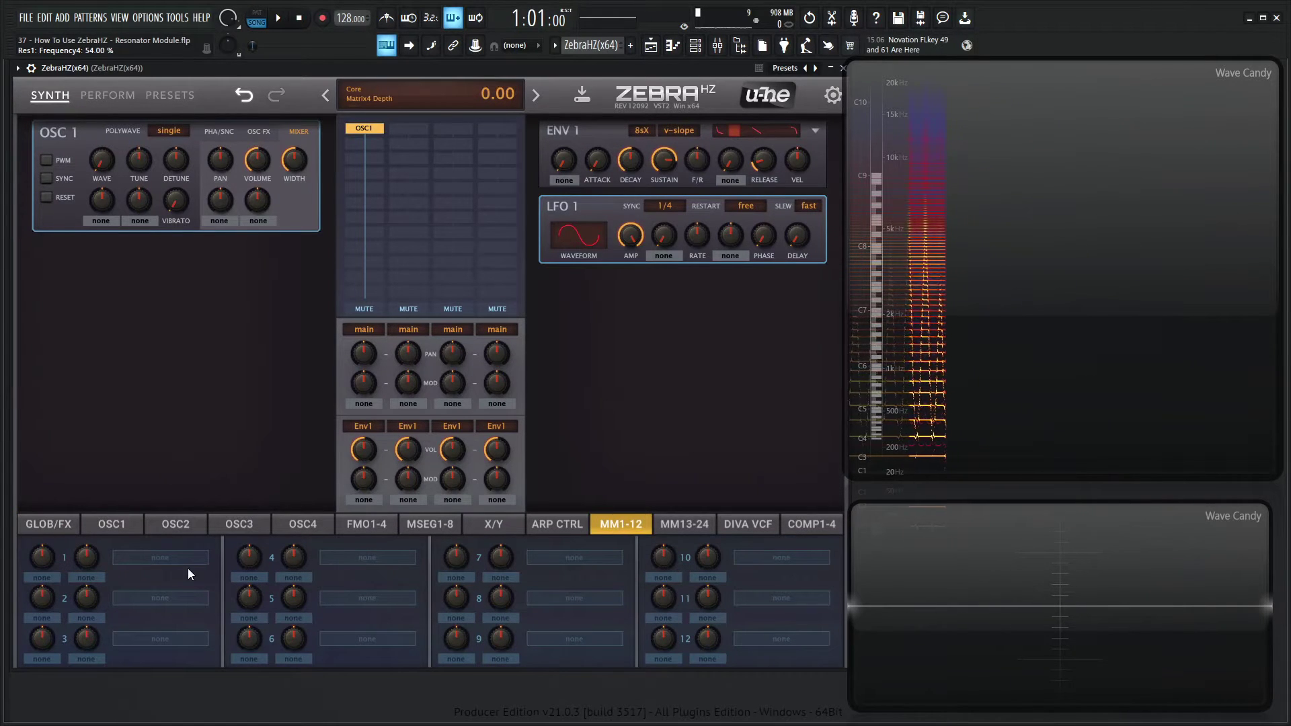
left_click(167, 558)
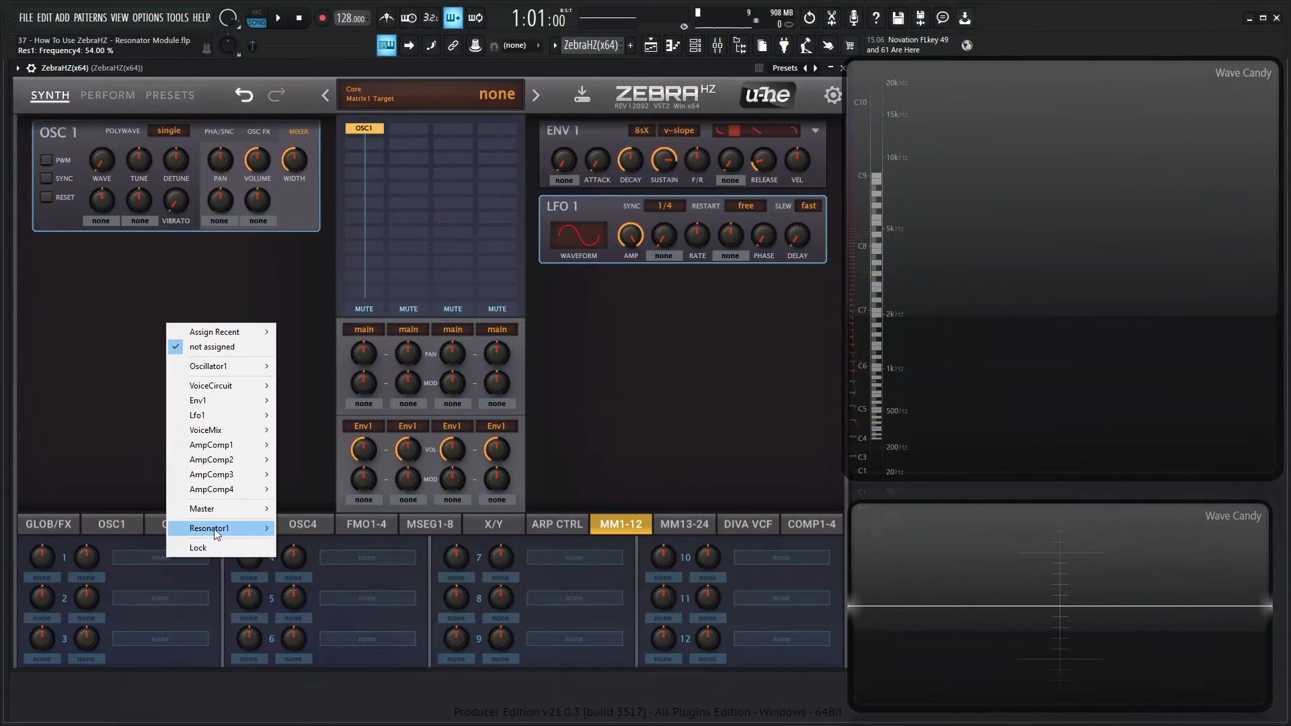
mouse_move(221, 525)
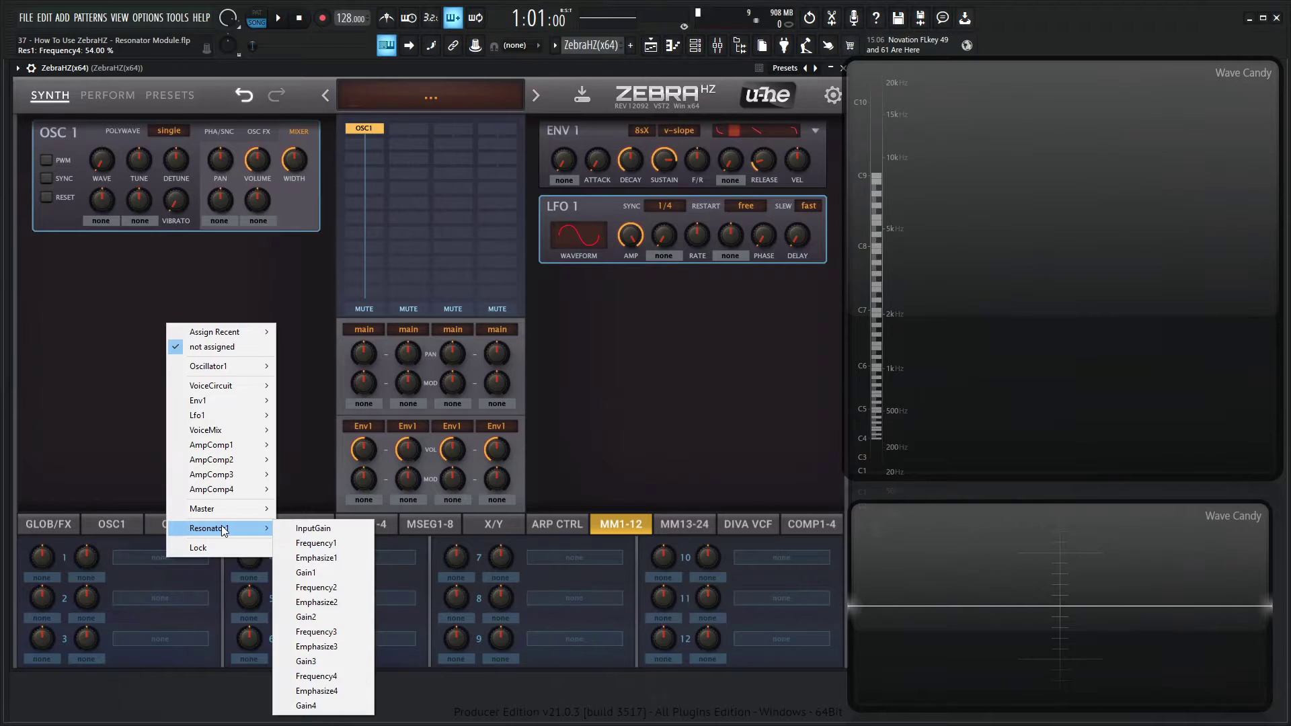
left_click(316, 677)
left_click(48, 576)
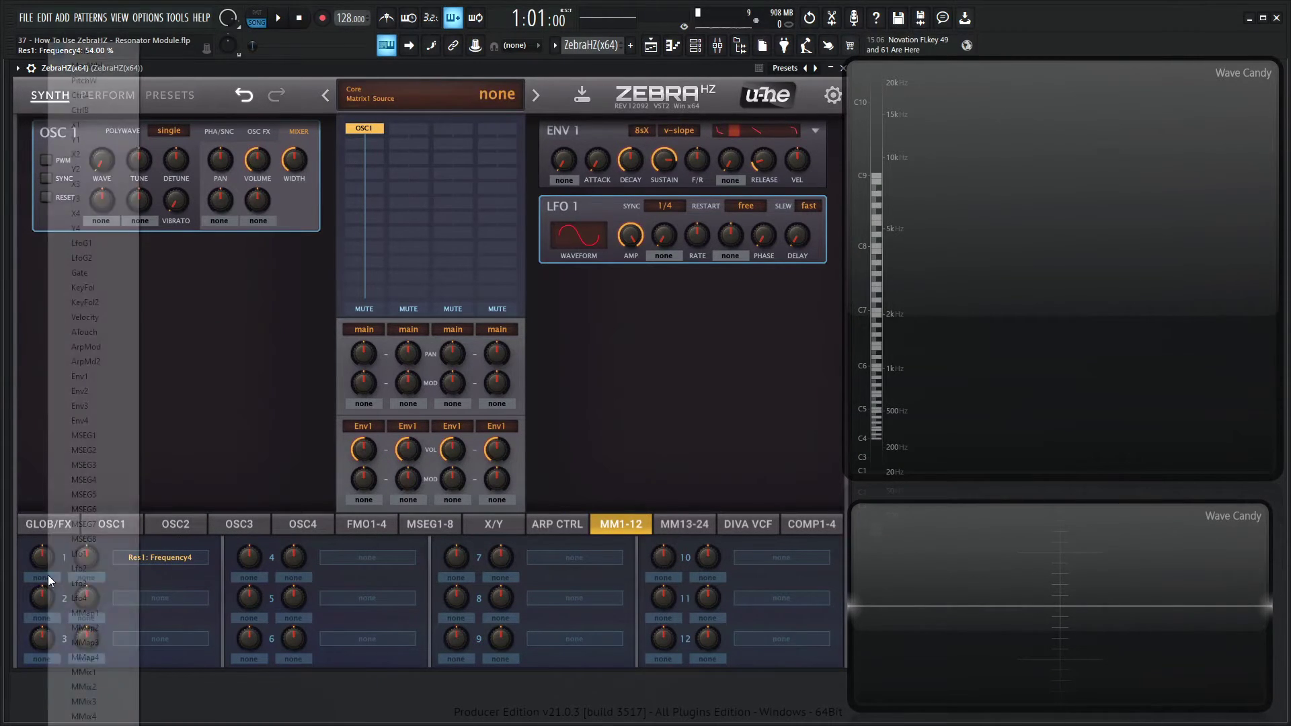
left_click(105, 554)
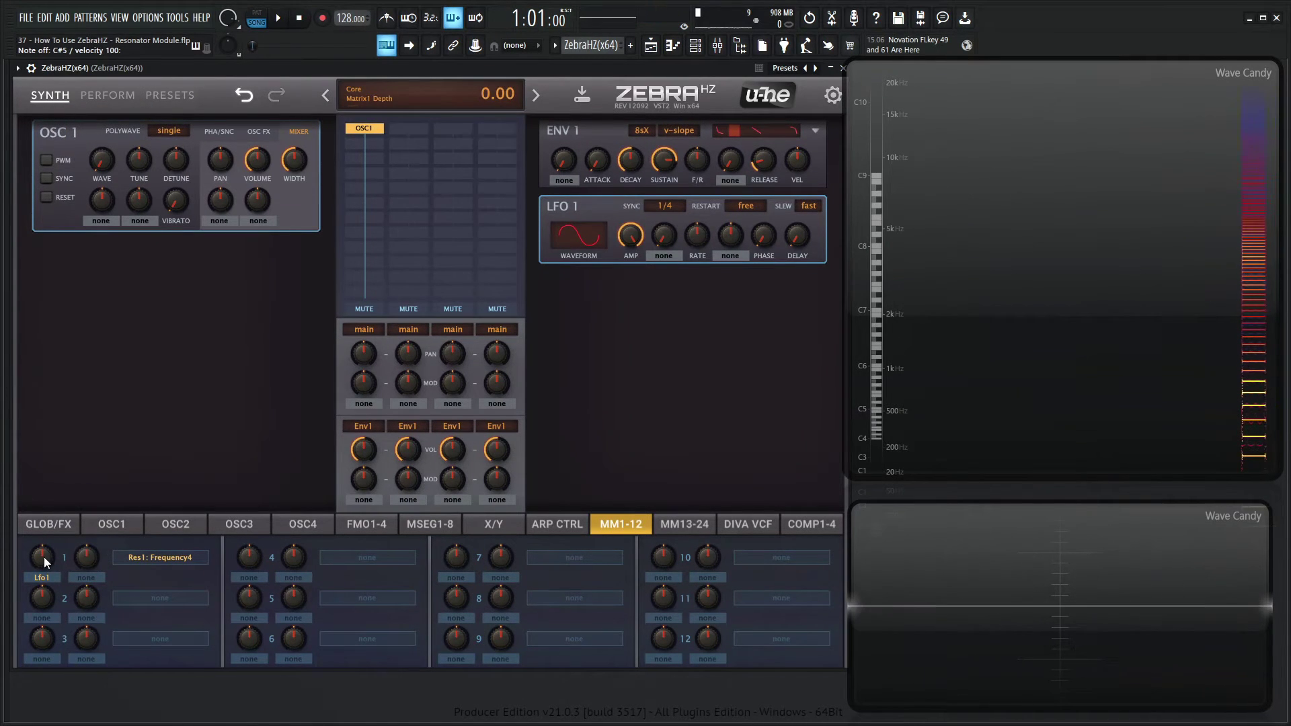
left_click_drag(45, 557, 45, 539)
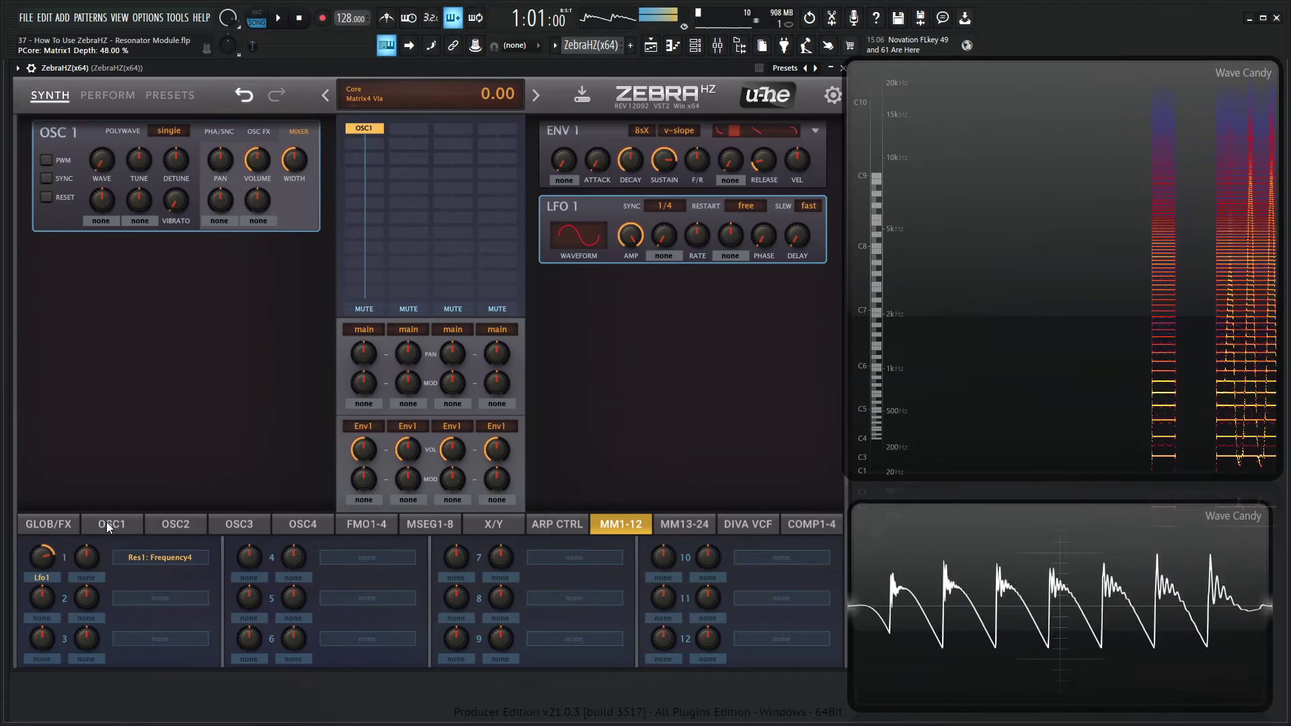
Lower resonator band 4's frequency to 48, set LFO1's rate to 48, and retune band 3's frequency
left_click(64, 520)
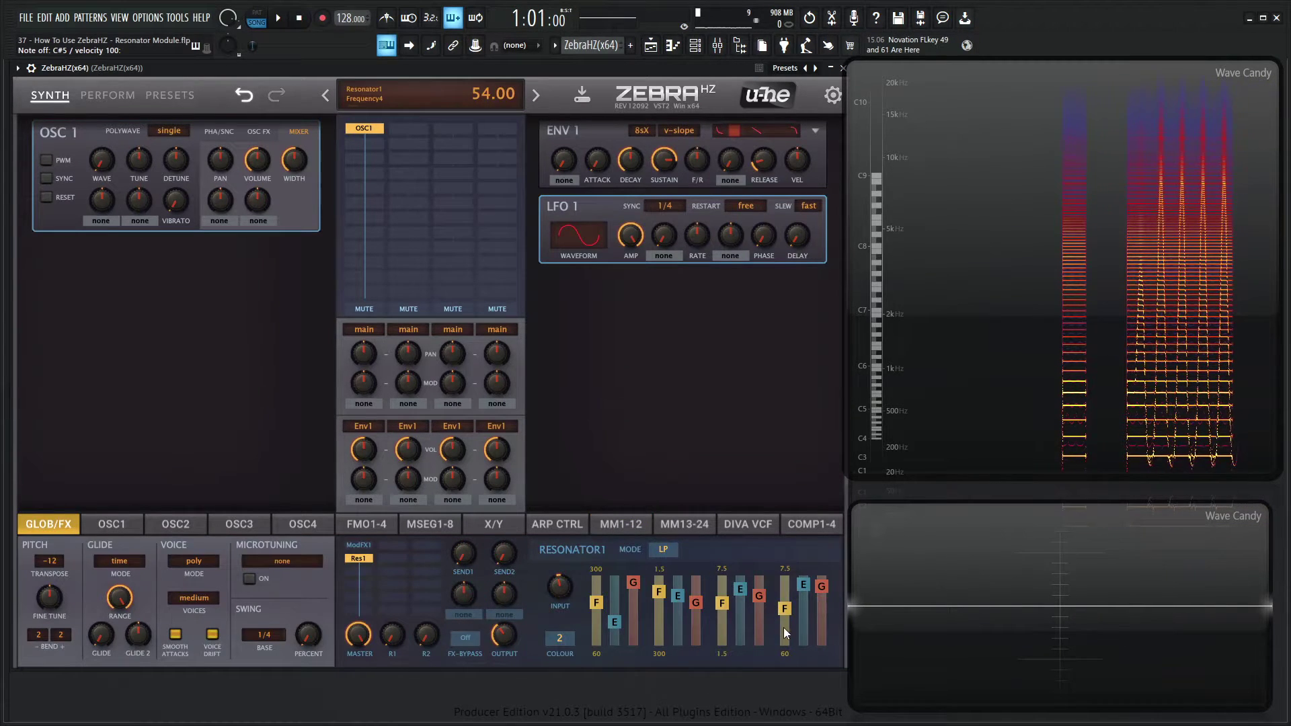
left_click_drag(792, 593, 792, 614)
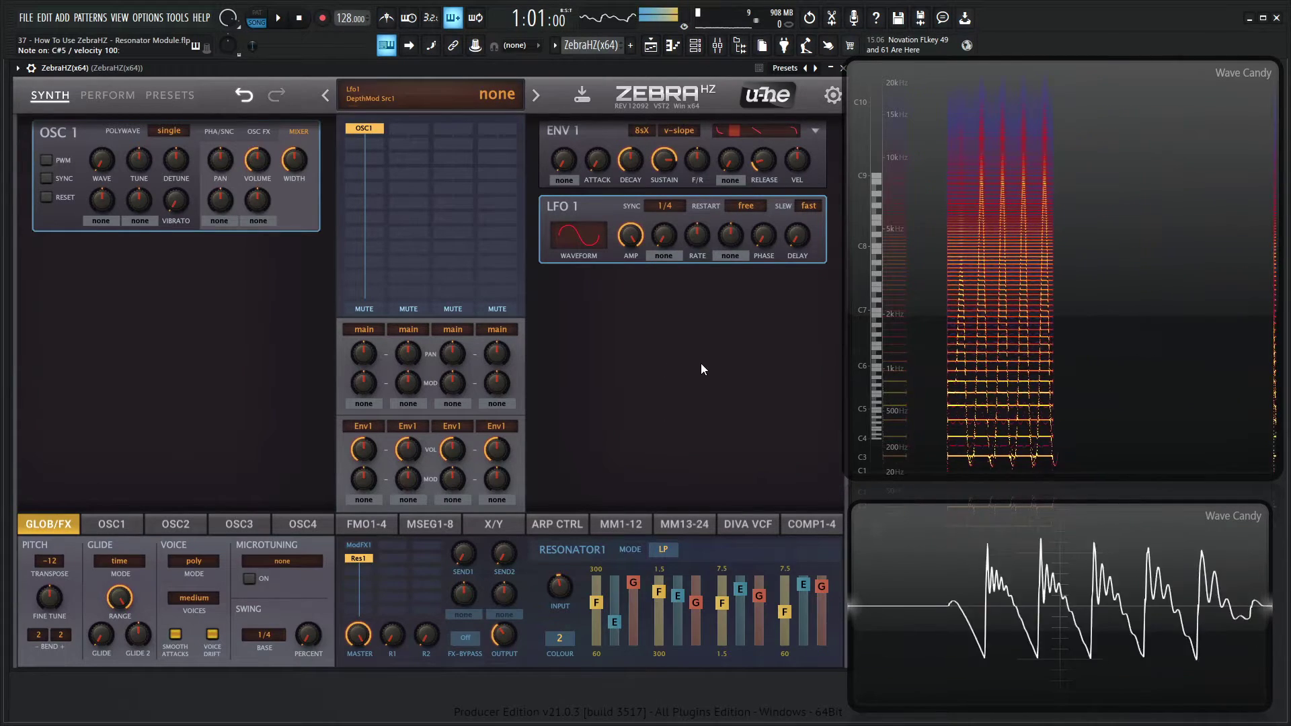
mouse_move(701, 248)
left_mouse_down()
mouse_move(703, 259)
mouse_move(700, 207)
mouse_move(705, 231)
left_mouse_up()
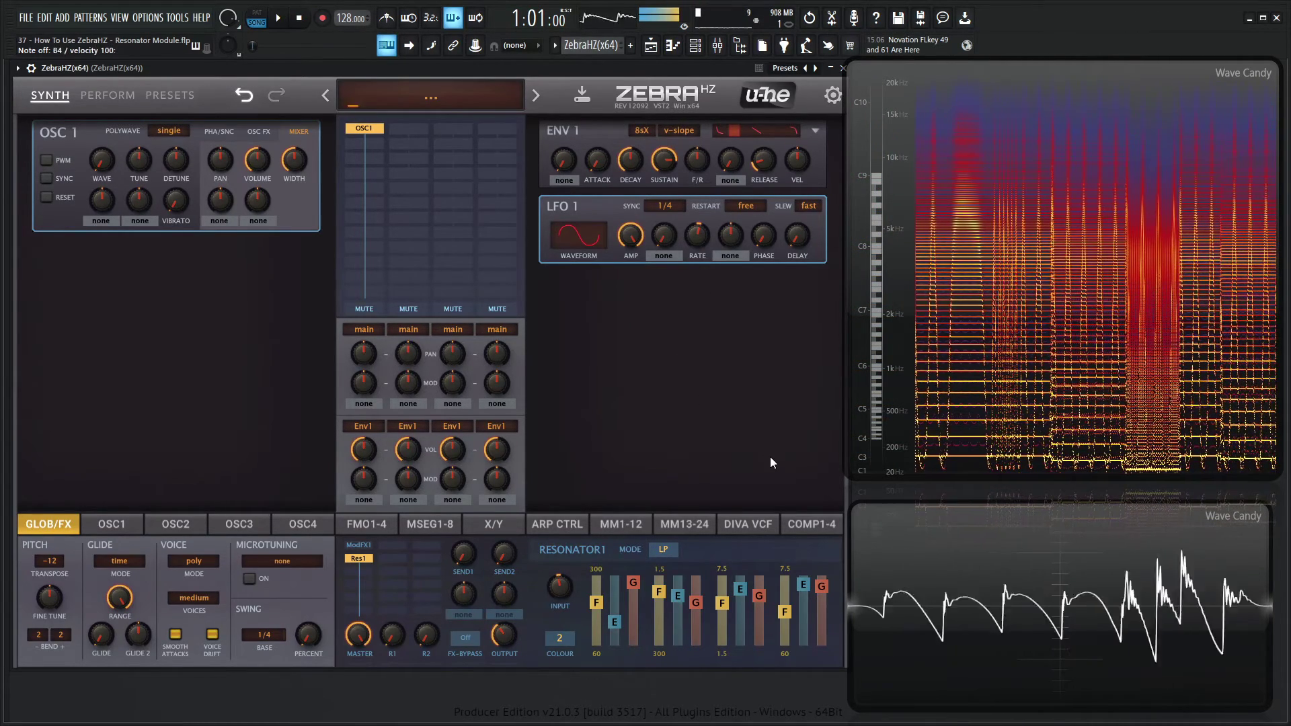
left_click_drag(725, 607, 662, 592)
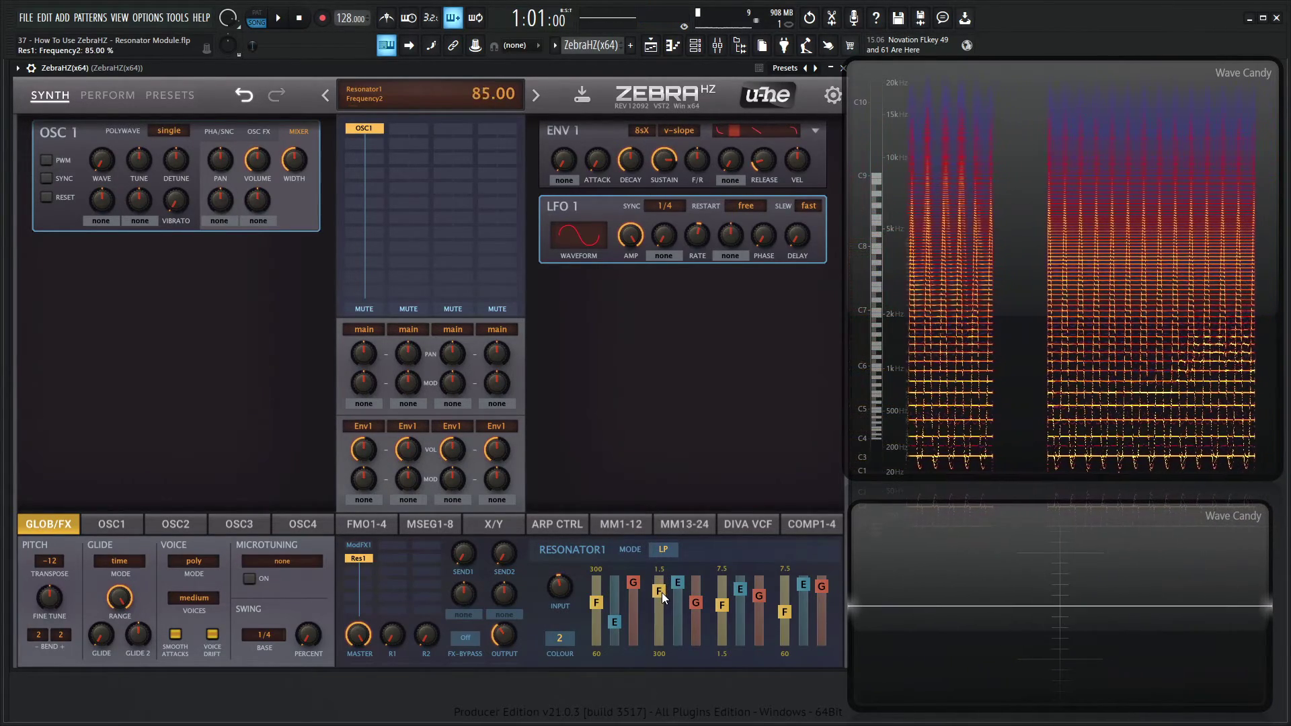
Route Lfo2 to Resonator1 Frequency2 in modulation slot 2 at depth 50, and raise LFO2's rate to 140
left_click(621, 524)
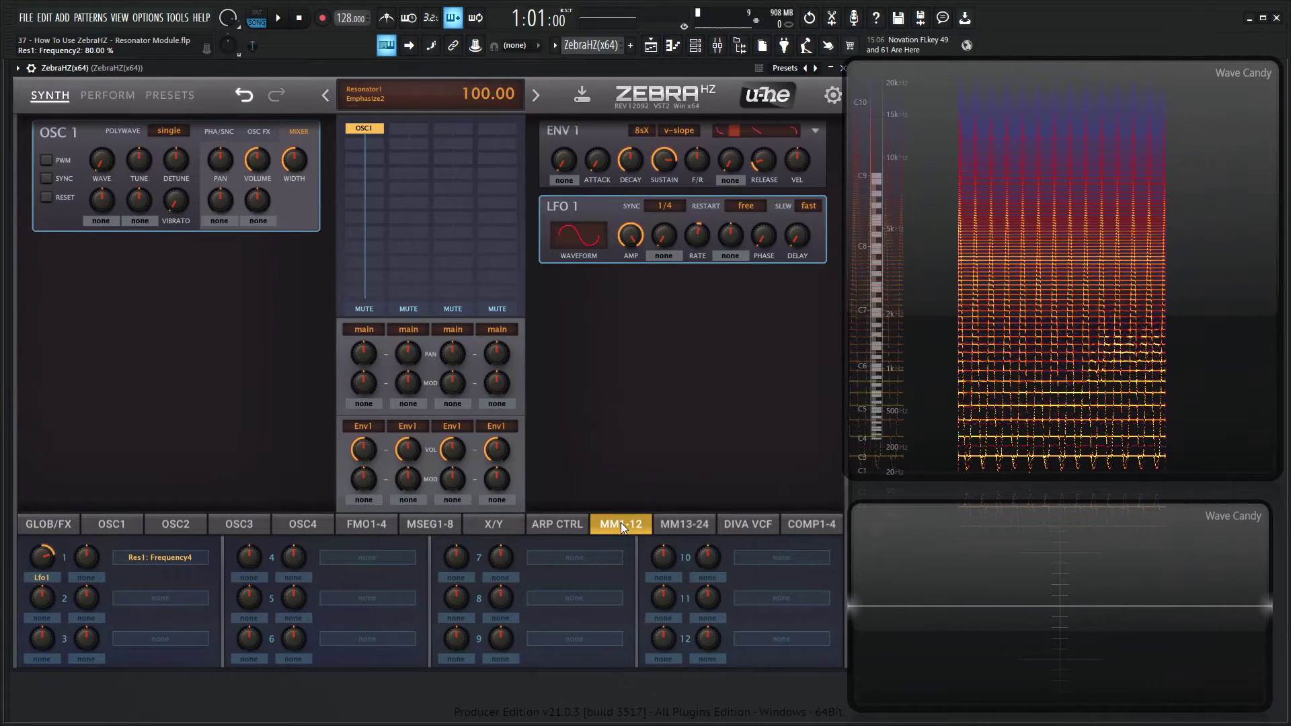
left_click(154, 598)
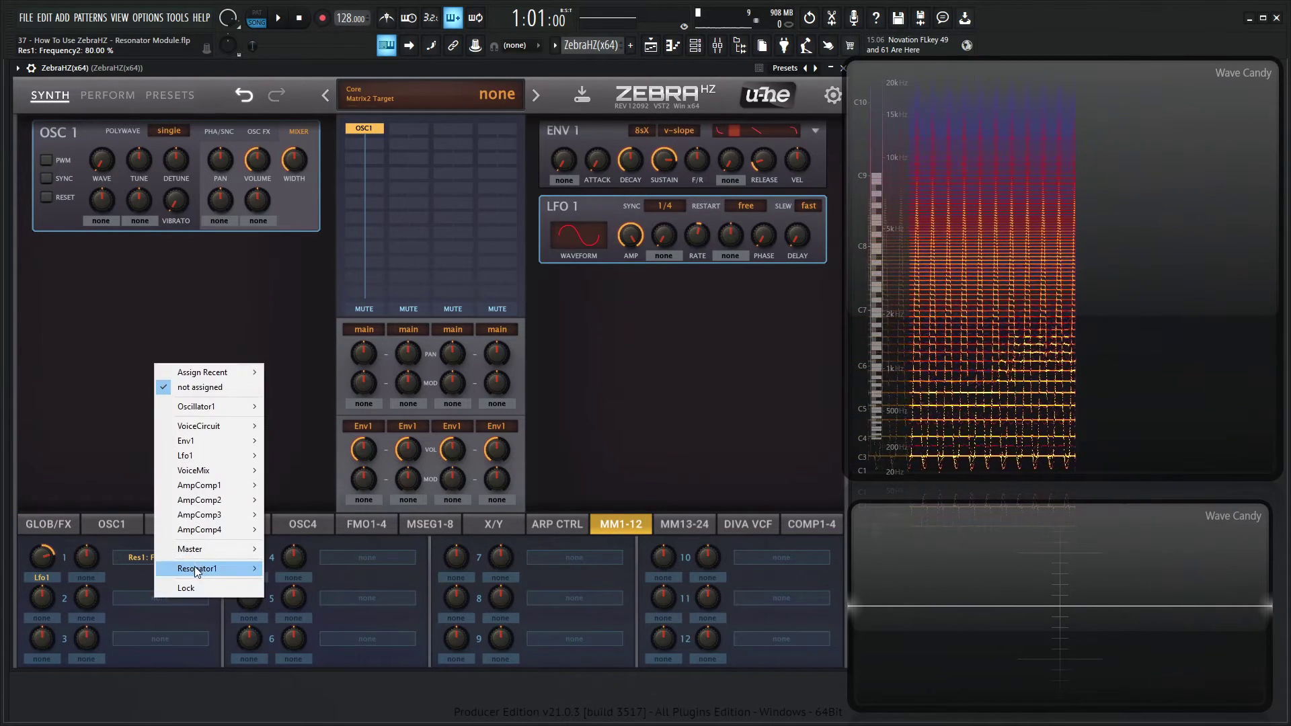
mouse_move(239, 570)
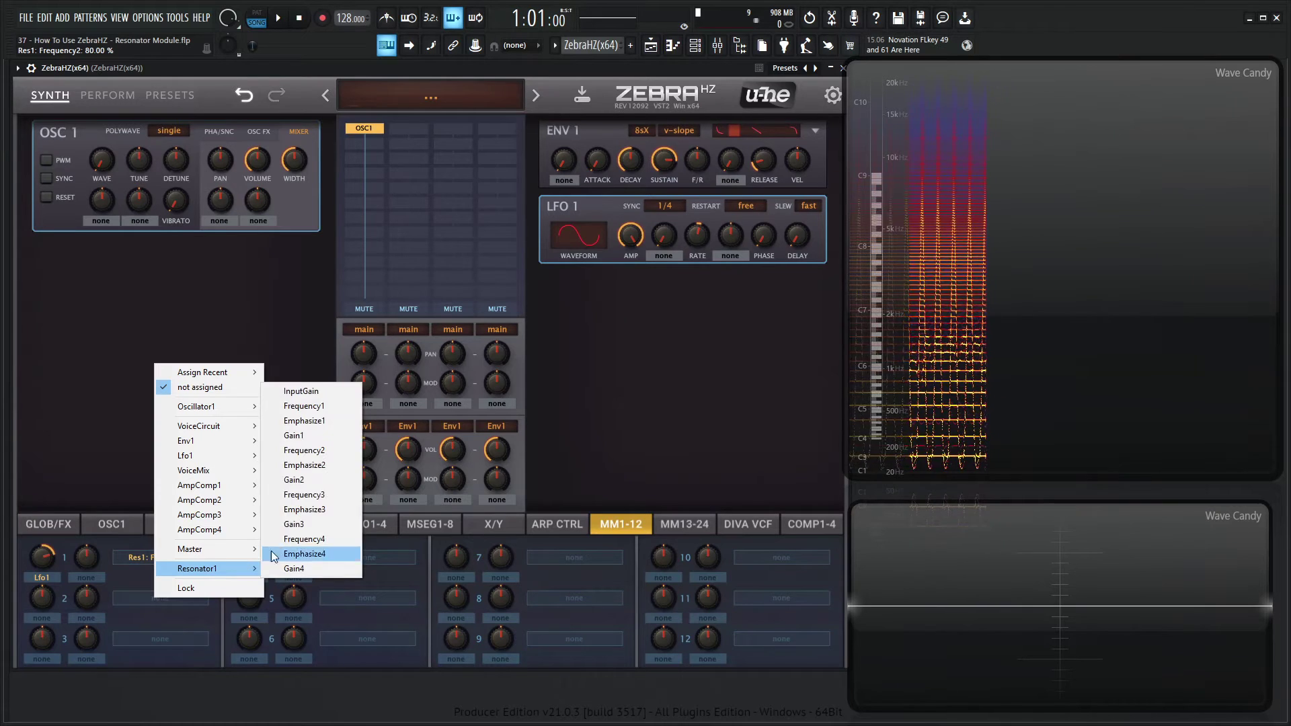
left_click(316, 451)
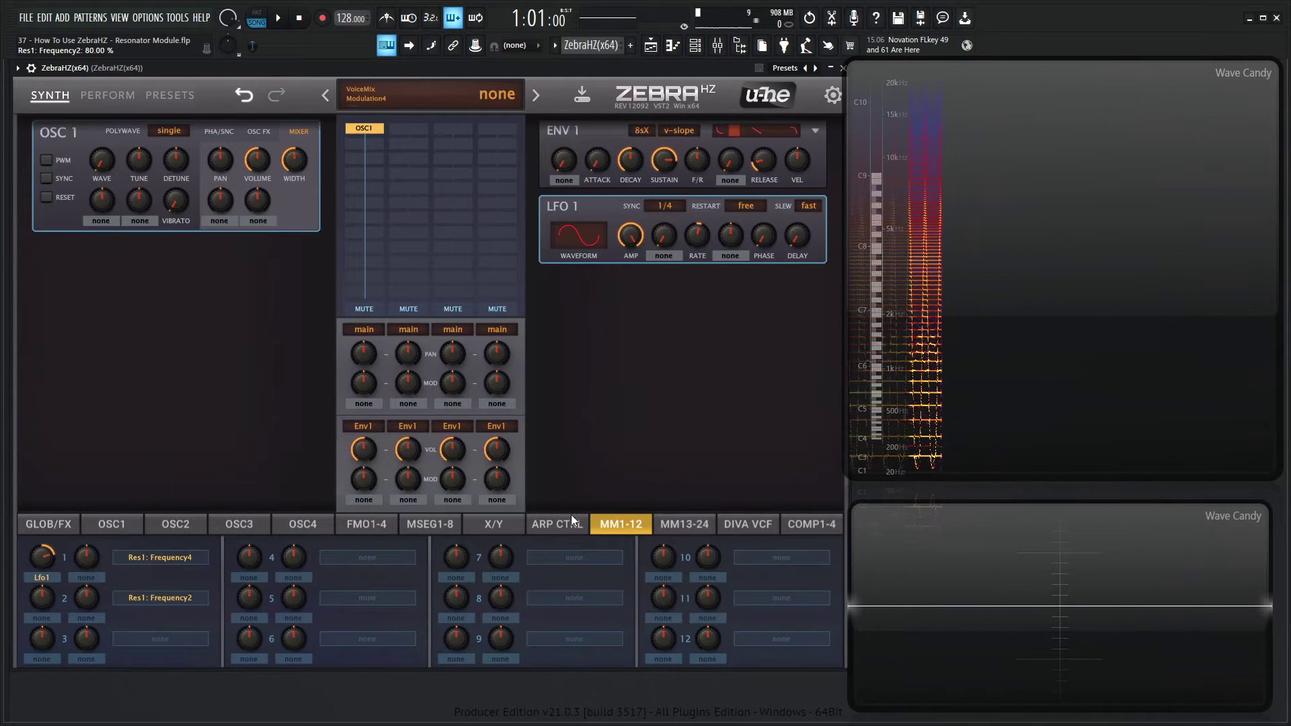
left_click(52, 615)
left_click(90, 554)
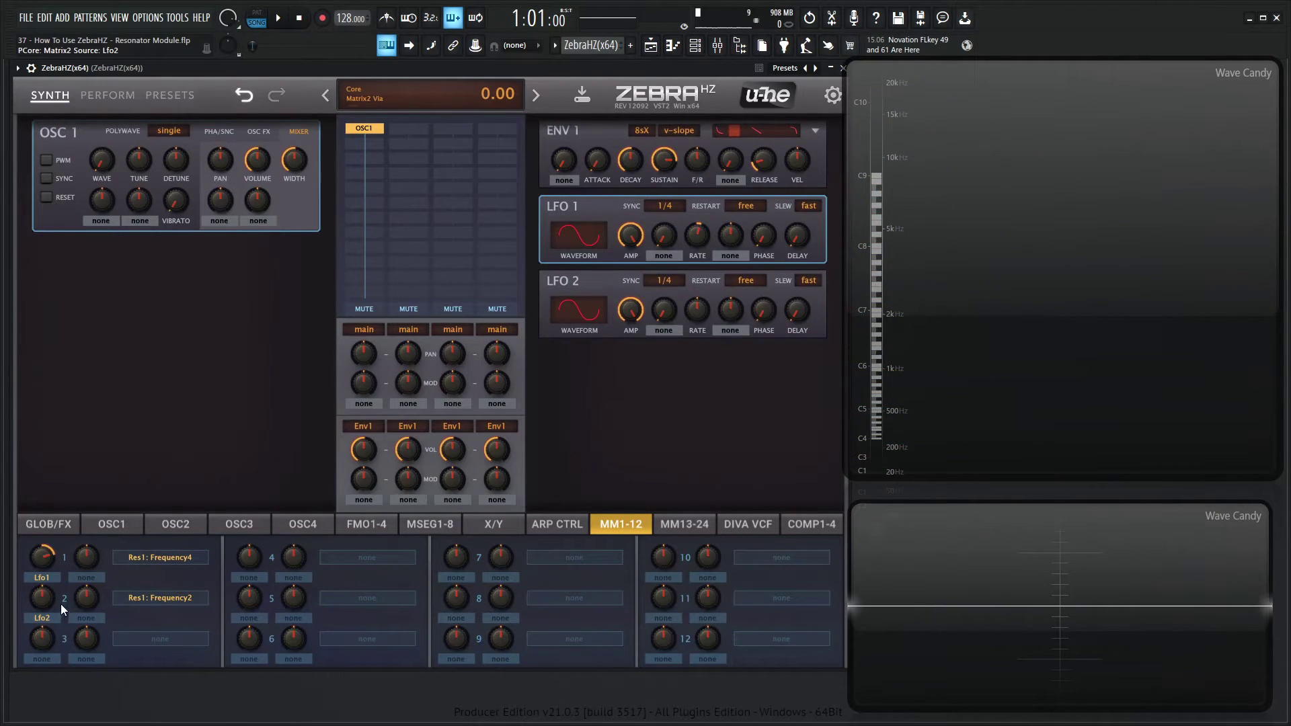
left_click_drag(44, 602, 50, 582)
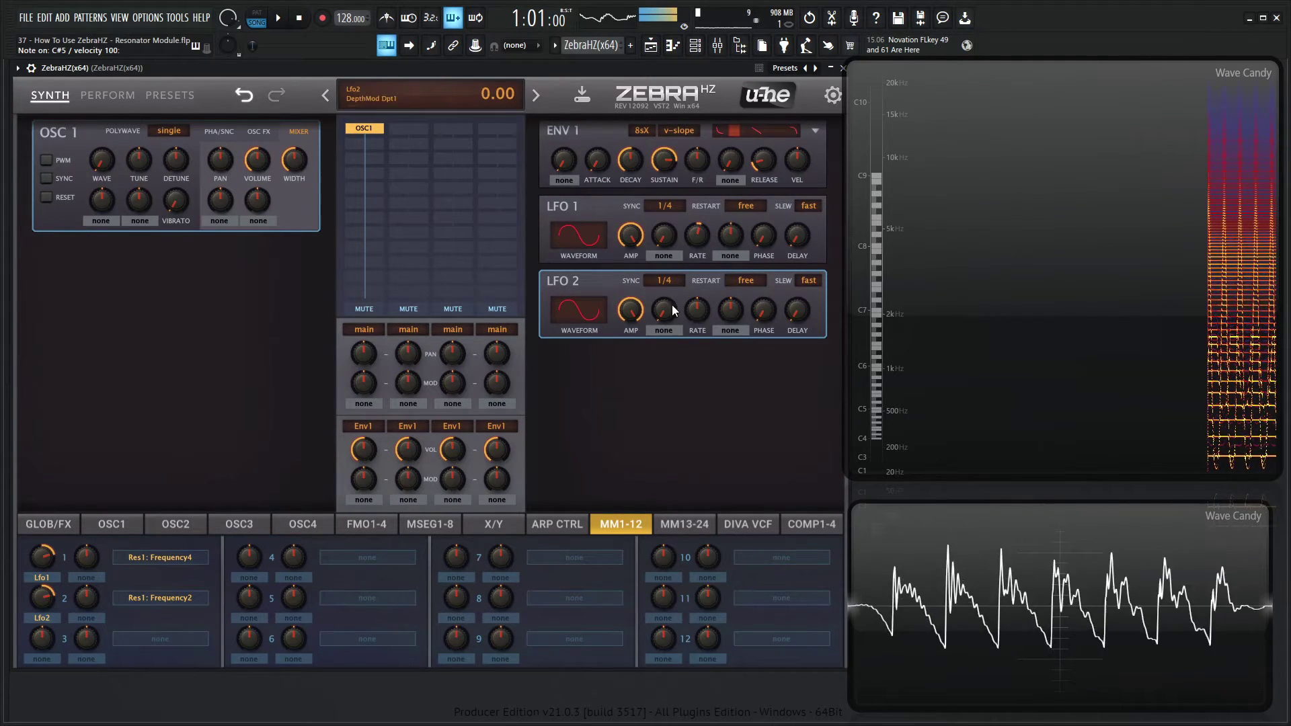
left_click_drag(705, 310, 680, 311)
left_click(64, 525)
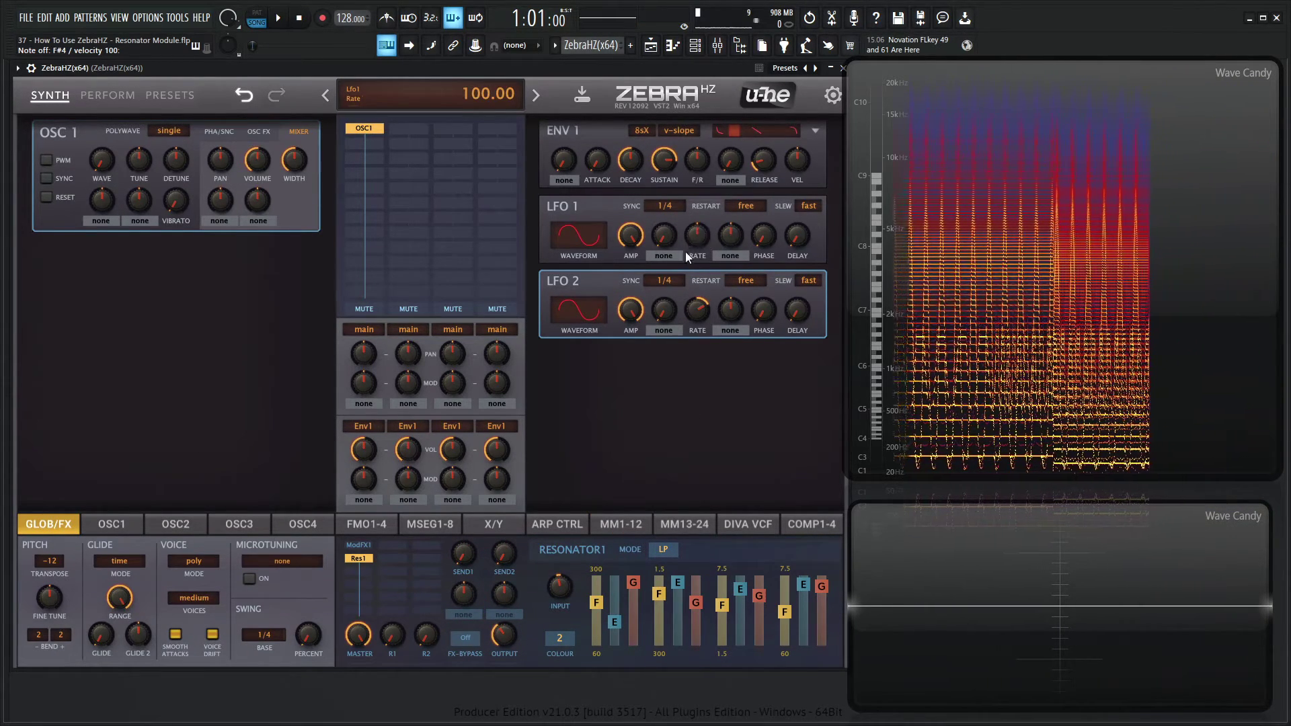
Sync LFO2 to 1/8 notes and step Resonator1's filter mode on from LP
left_click(674, 282)
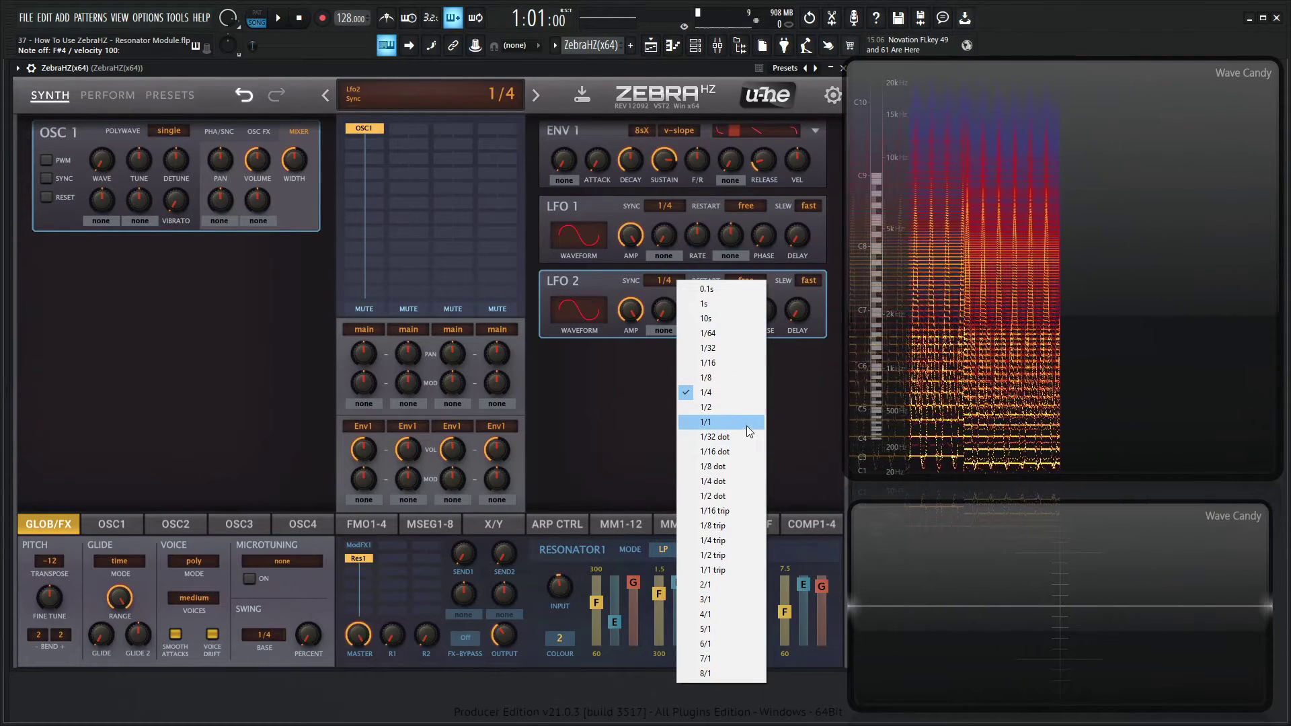
left_click(739, 378)
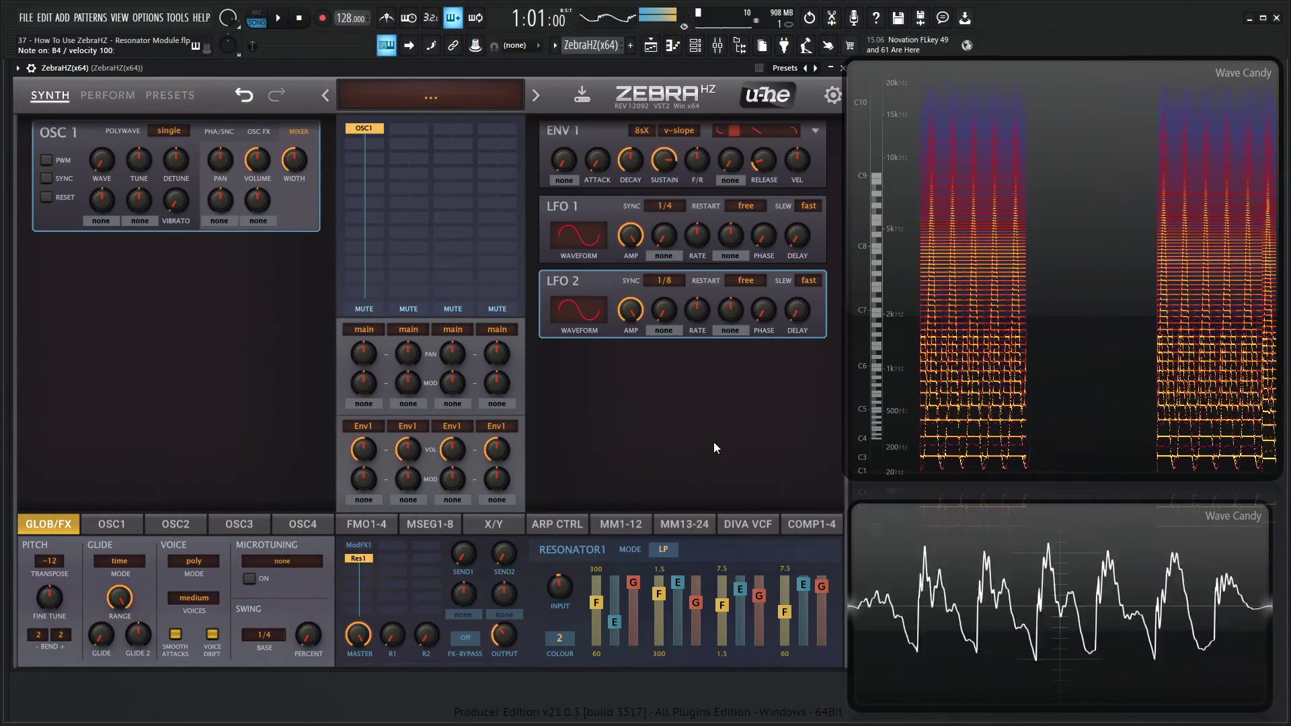
left_click(668, 549)
left_click(673, 551)
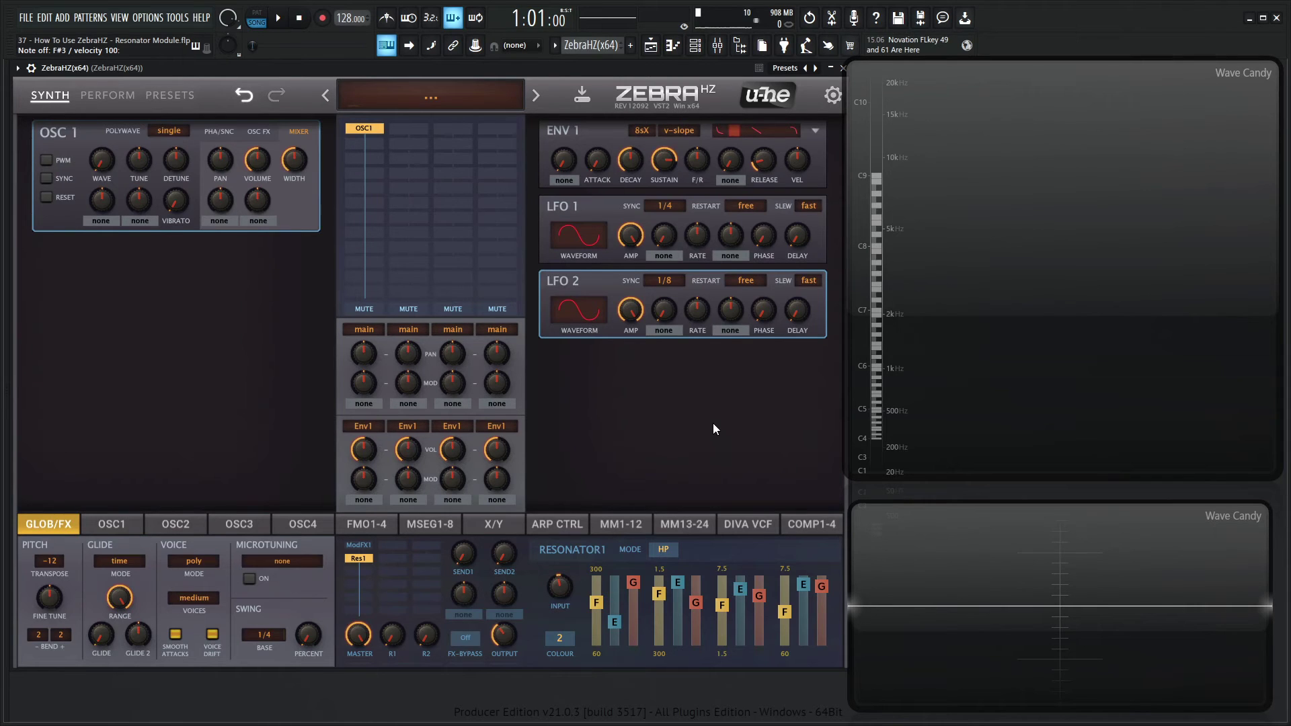
Open an empty FX slot's module list and close it without adding a module
left_click(362, 580)
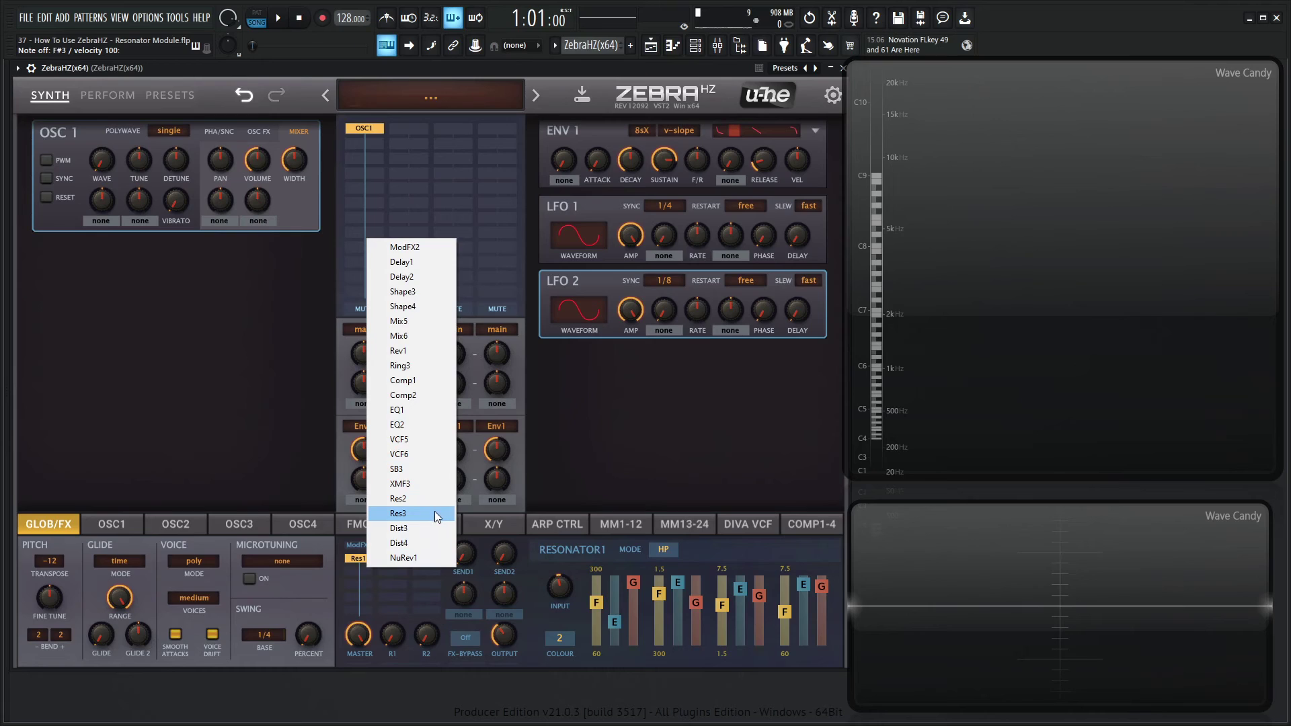
left_click(593, 455)
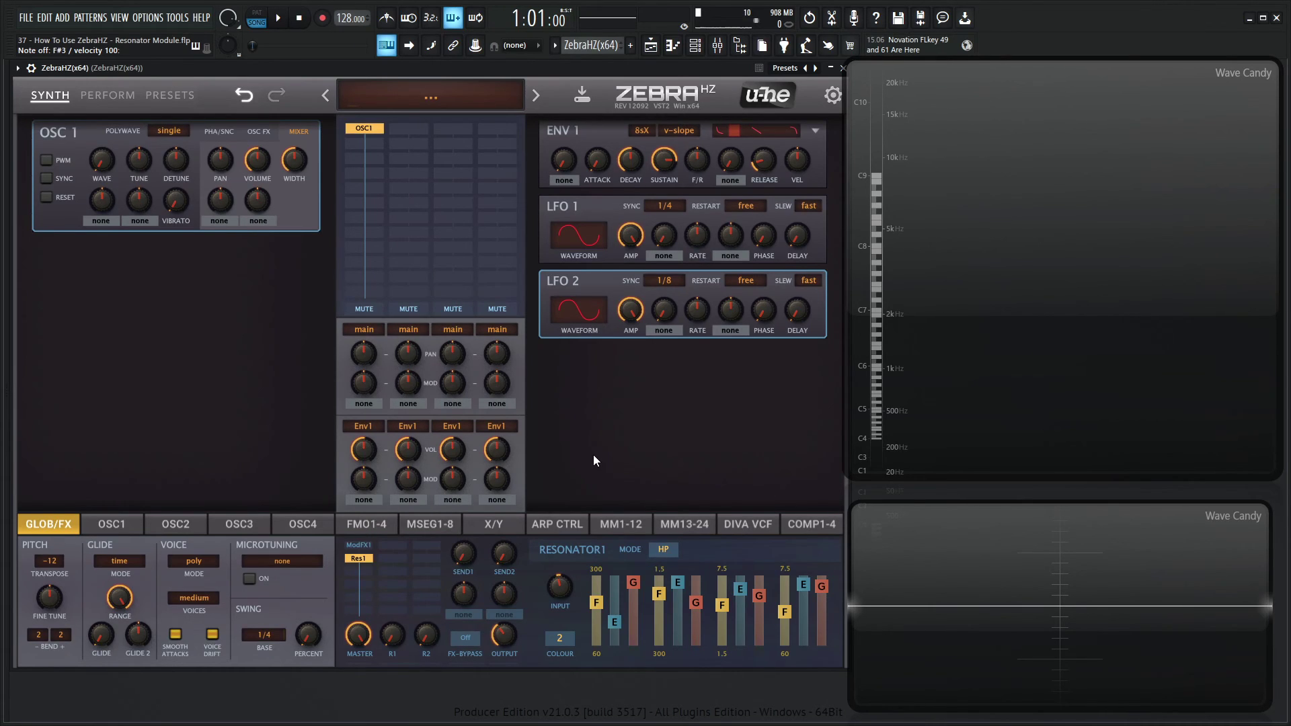